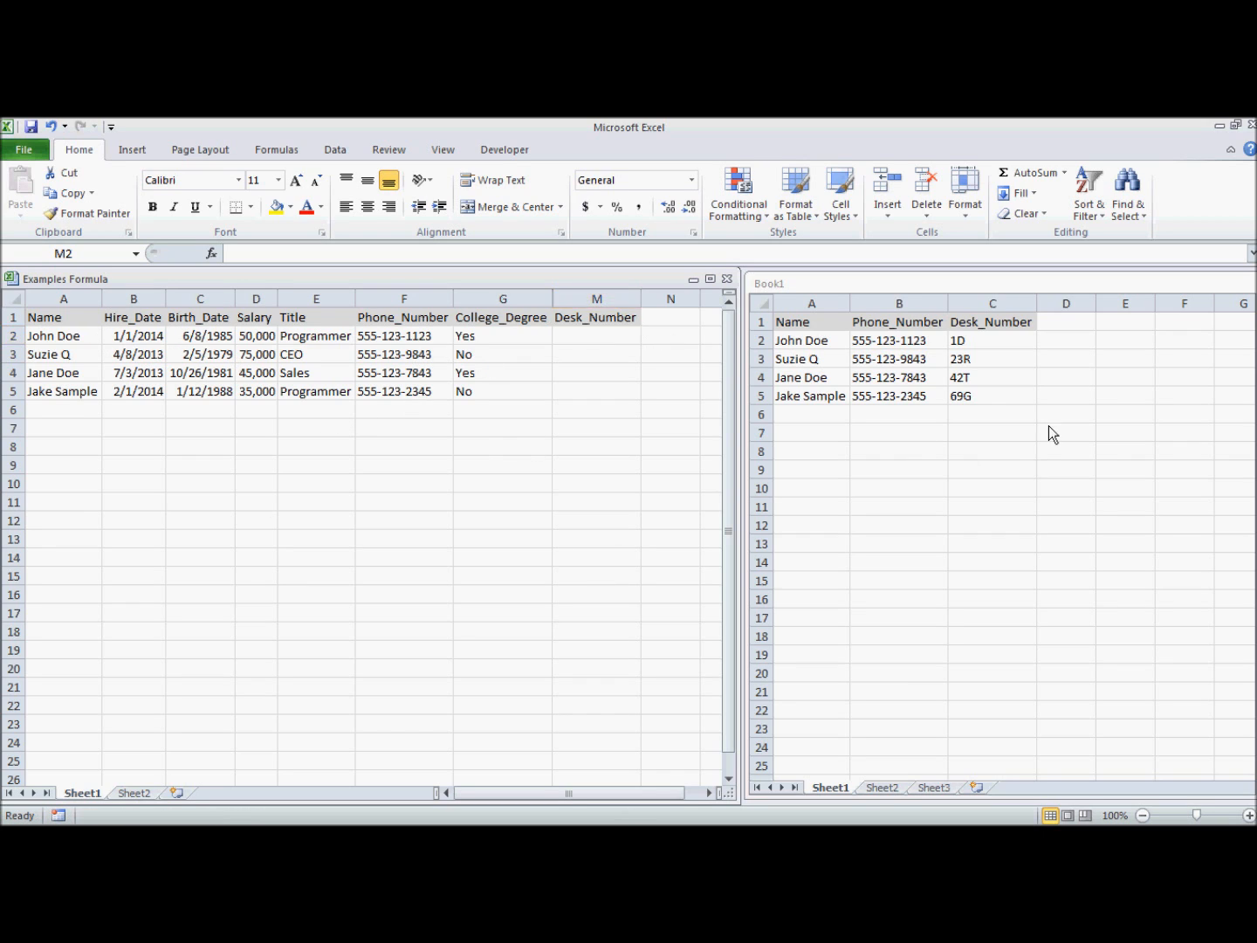
Compare Book1's desk numbers with the Examples Formula sheet, then select cell M2.
left_click(993, 415)
left_click(595, 339)
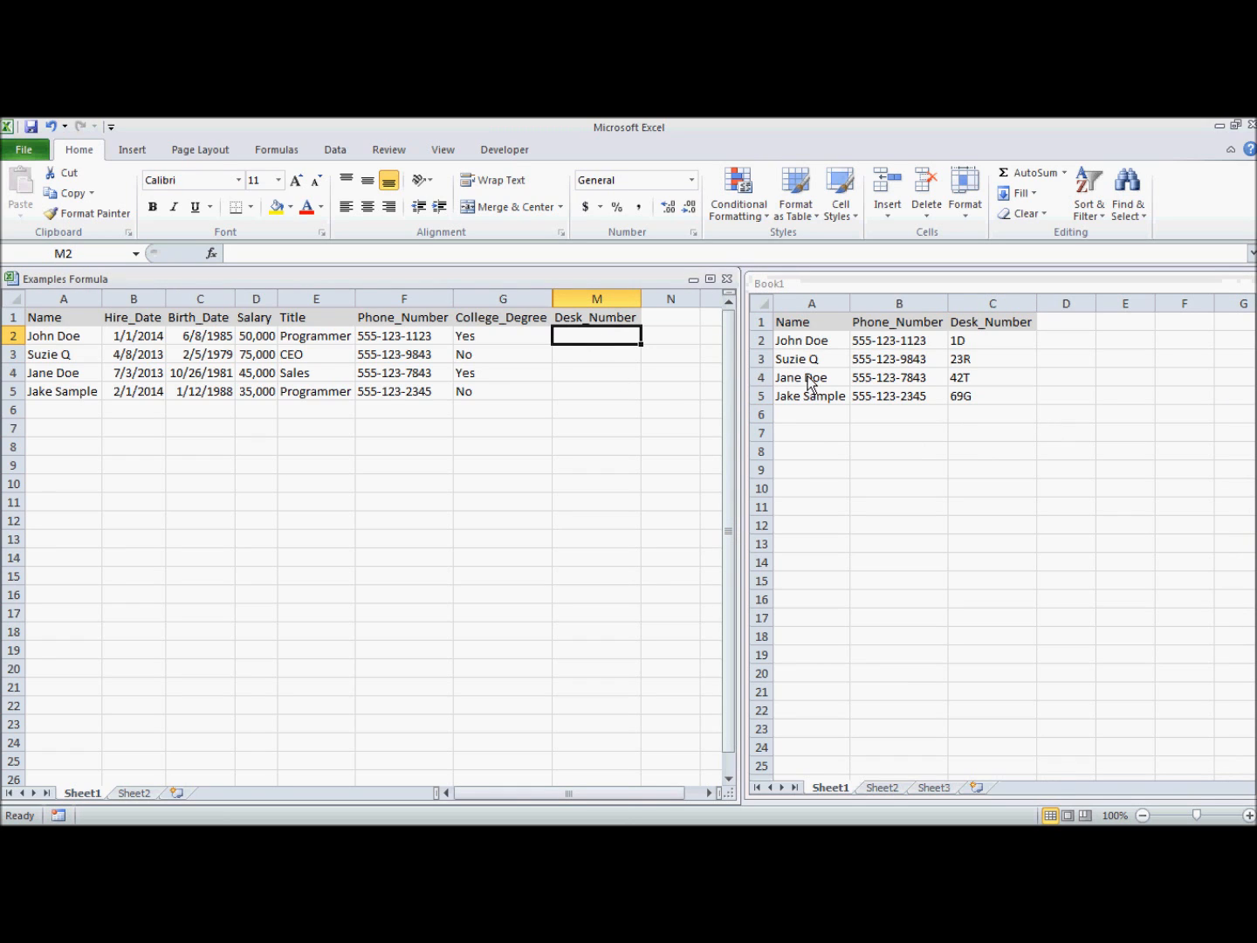
left_click(391, 435)
left_click(961, 336)
left_click_drag(982, 327, 982, 397)
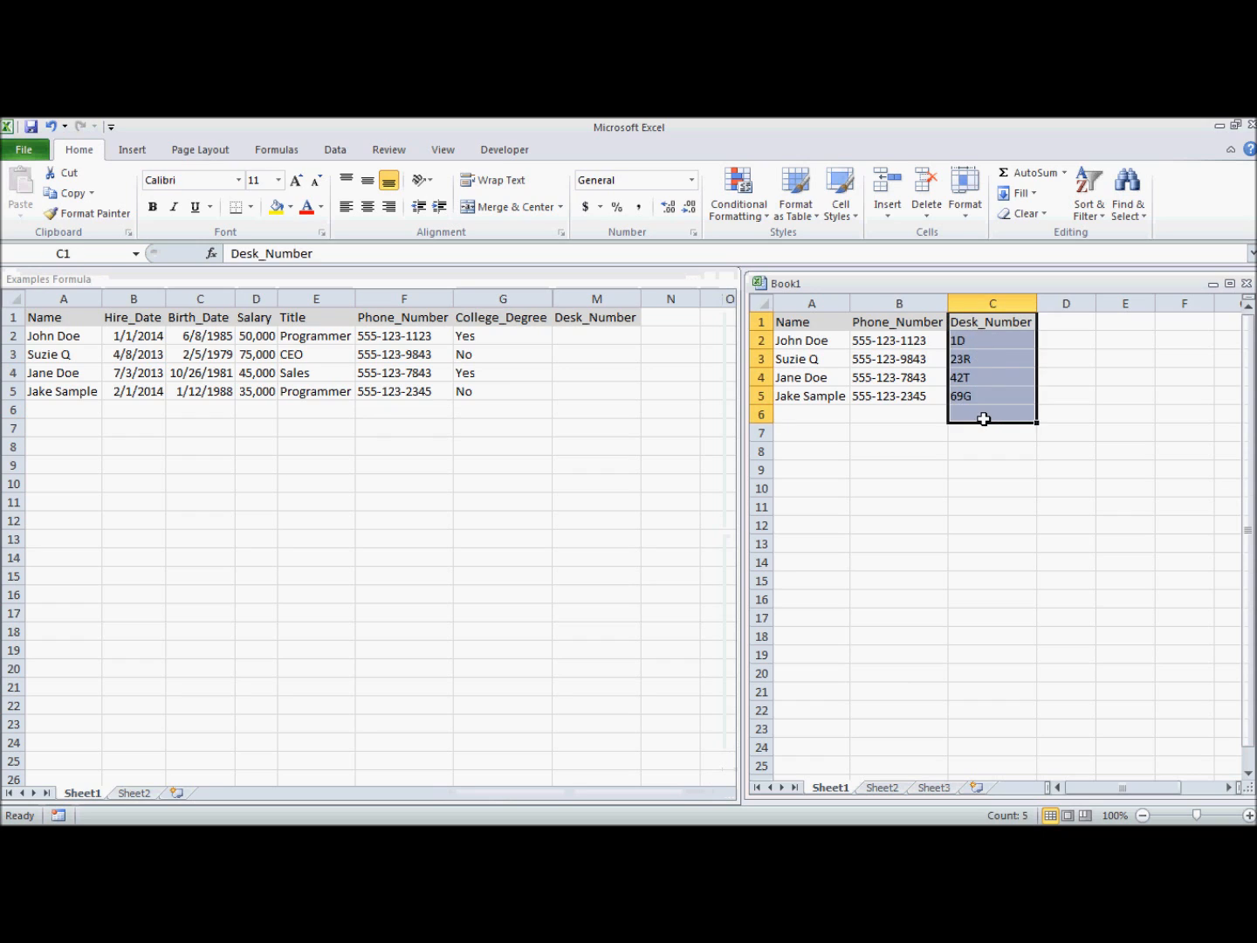
left_click(560, 367)
left_click(585, 337)
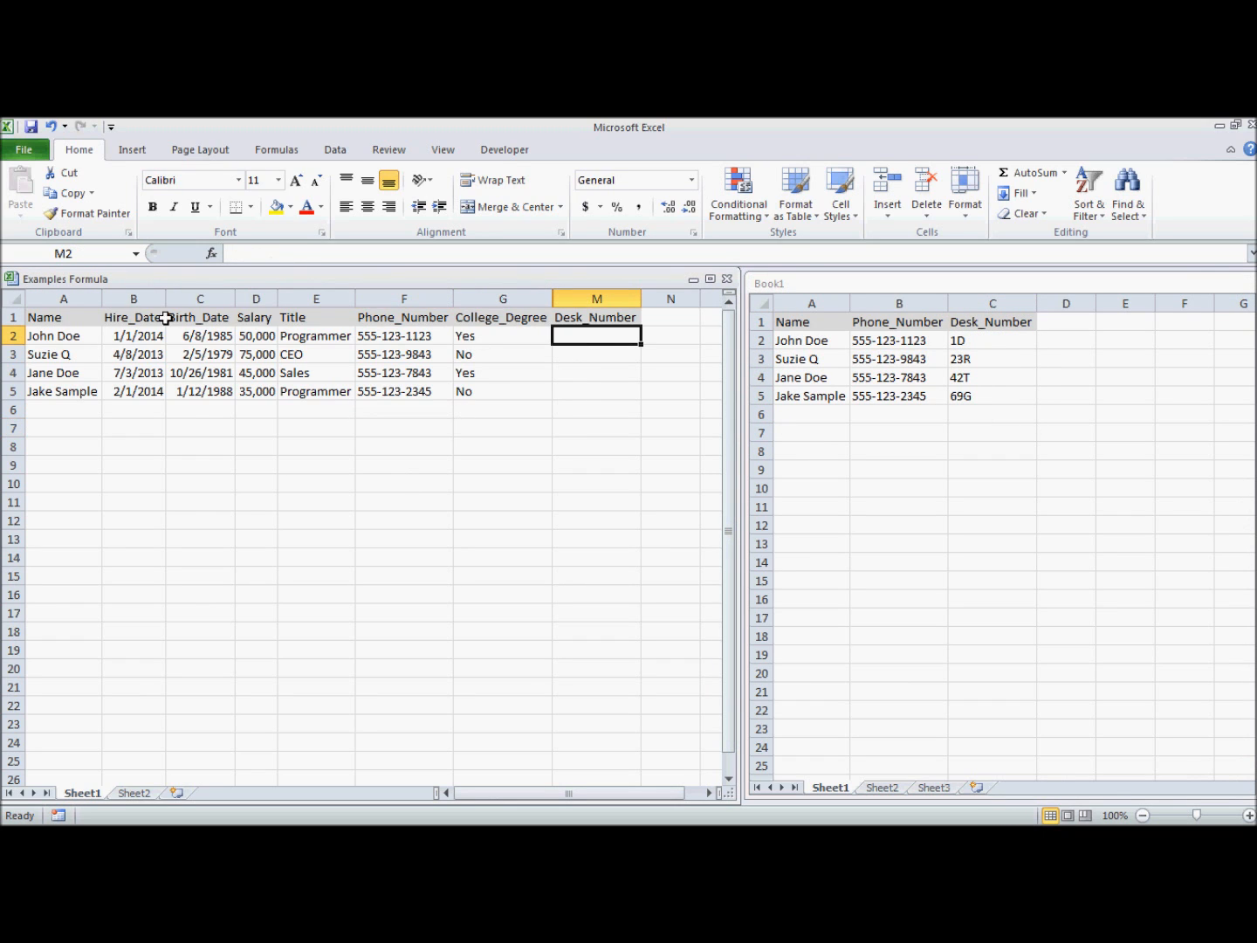
left_click(52, 337)
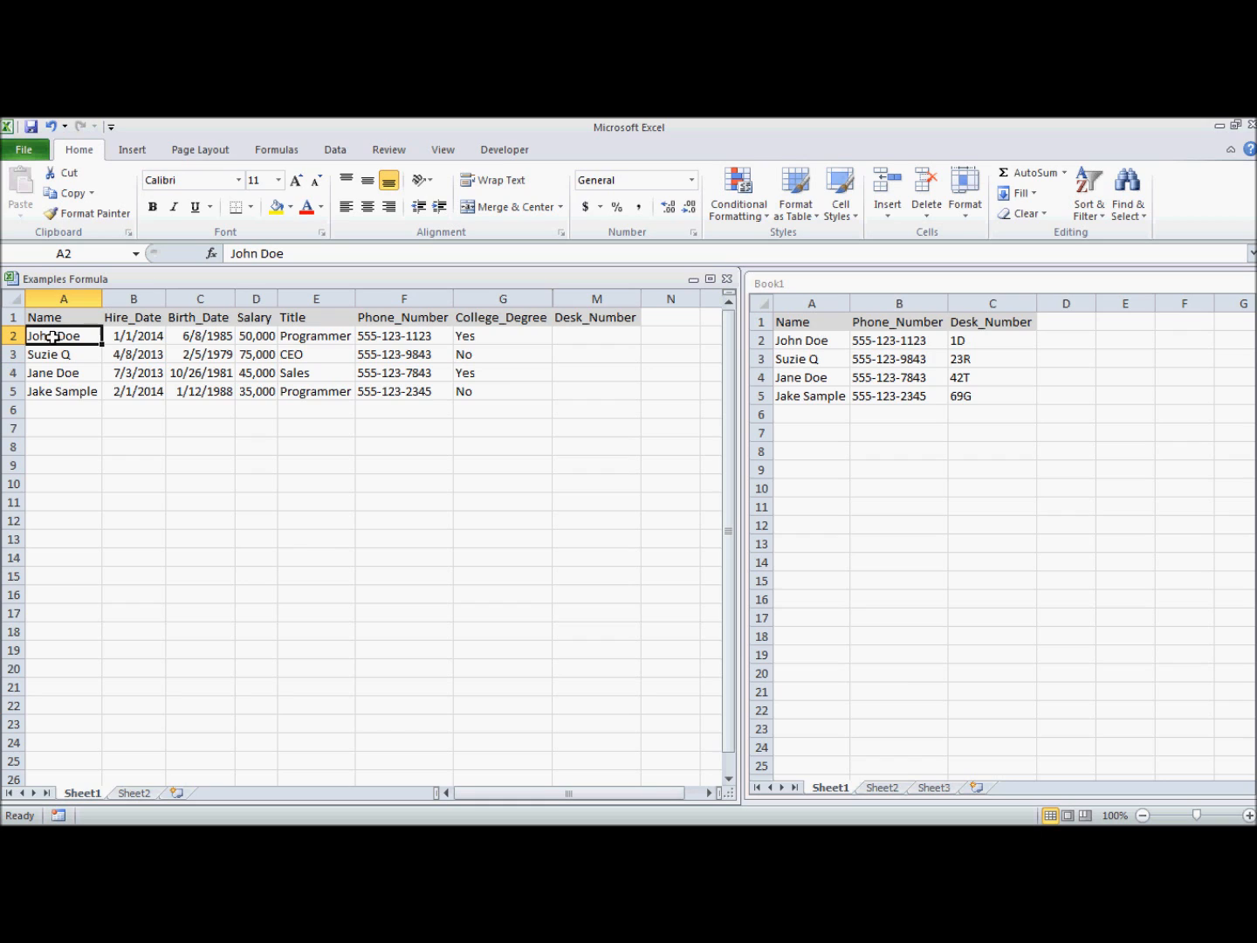
left_click(414, 340)
left_click(587, 345)
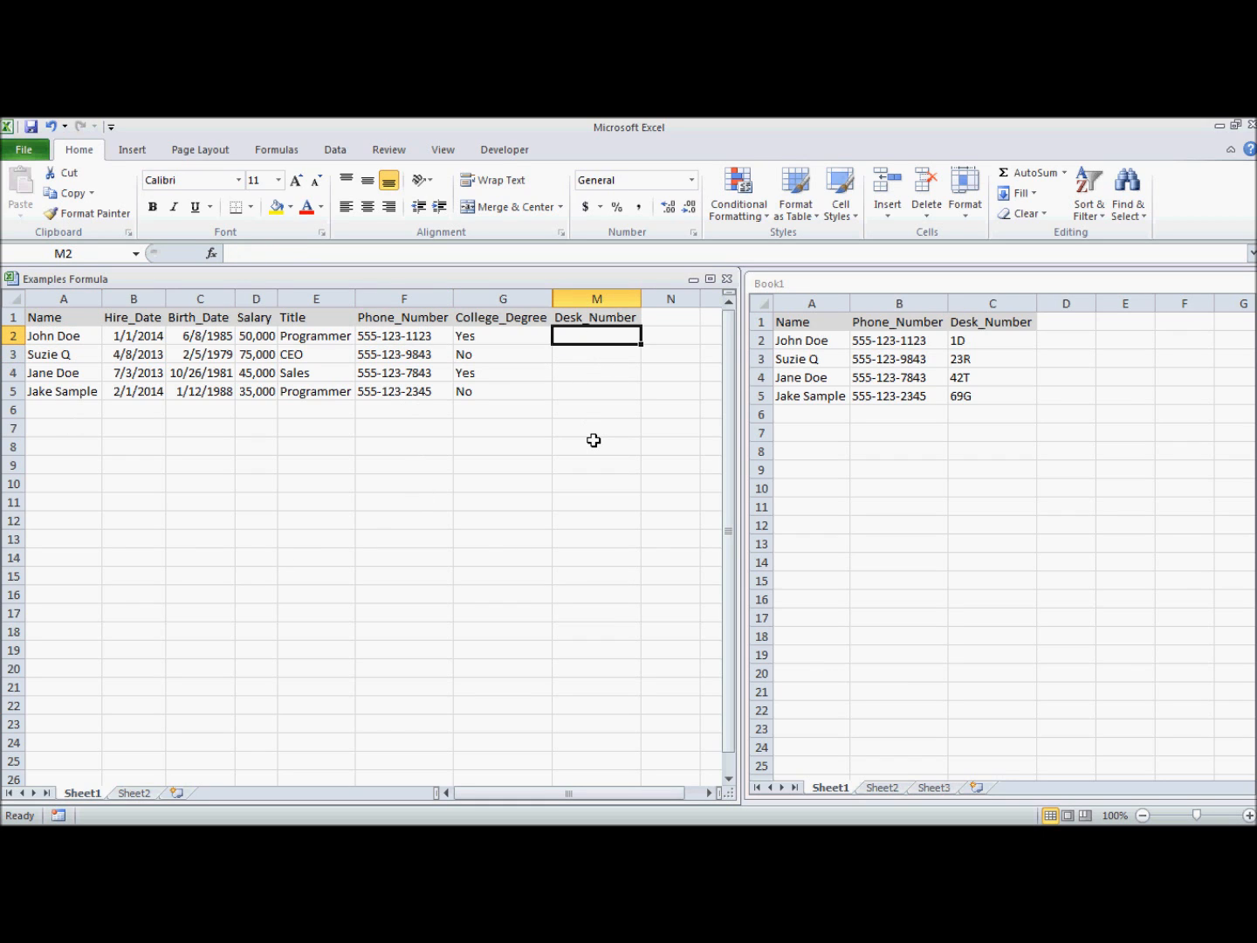
Enter =vlookup(A2, in M2, using the employee name as the lookup value.
type("=vlook")
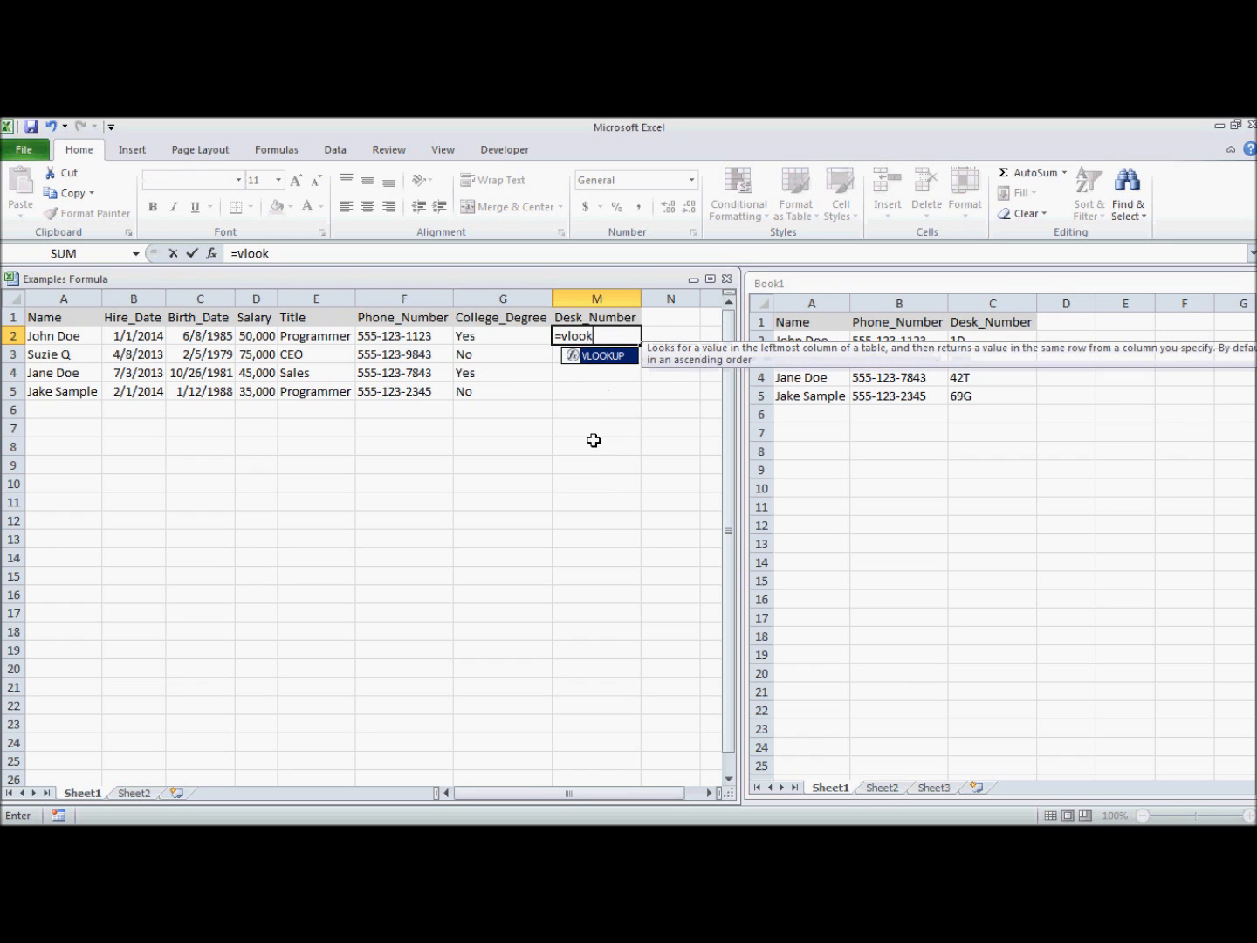
type("up(")
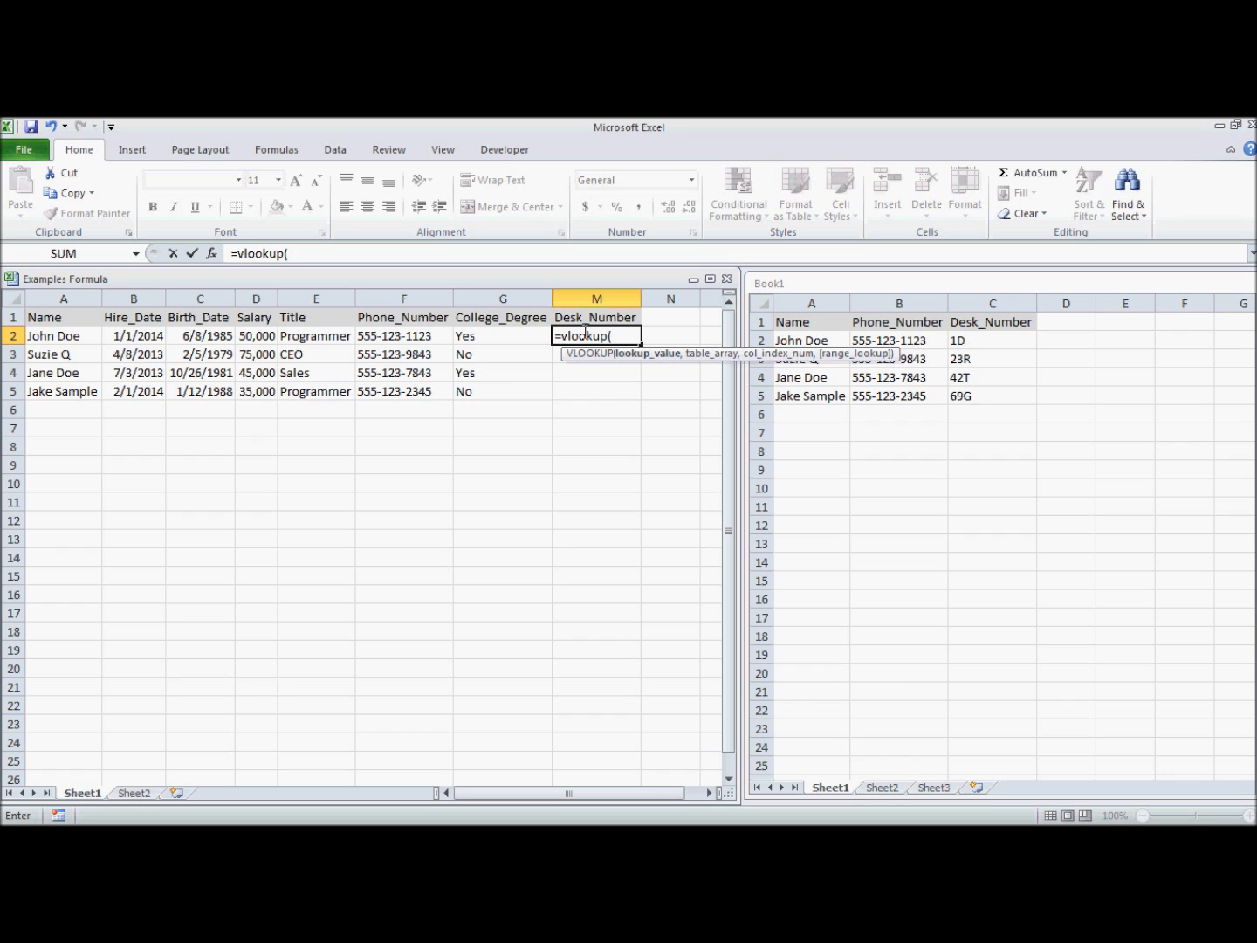
left_click(56, 333)
type(",")
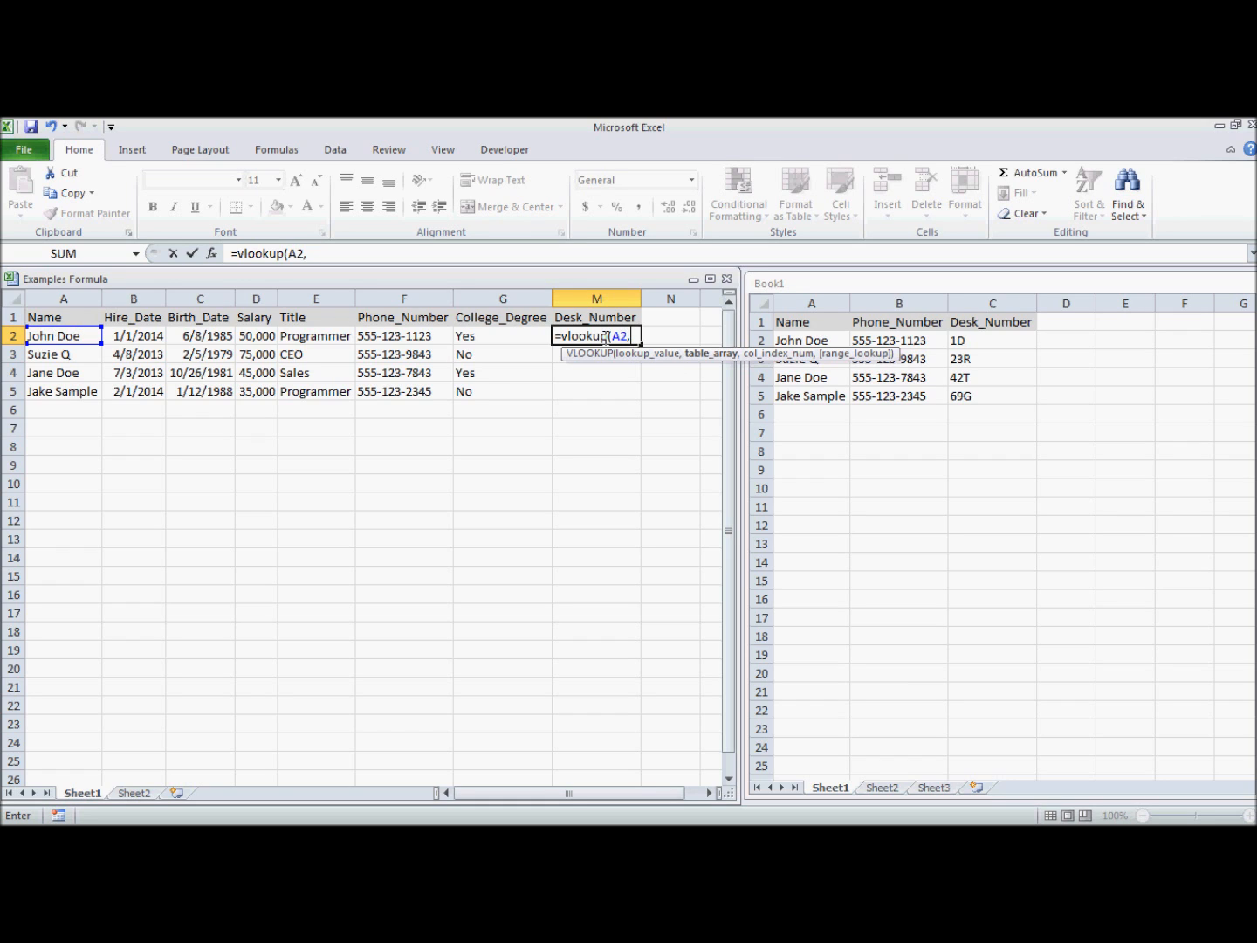
left_click(811, 323)
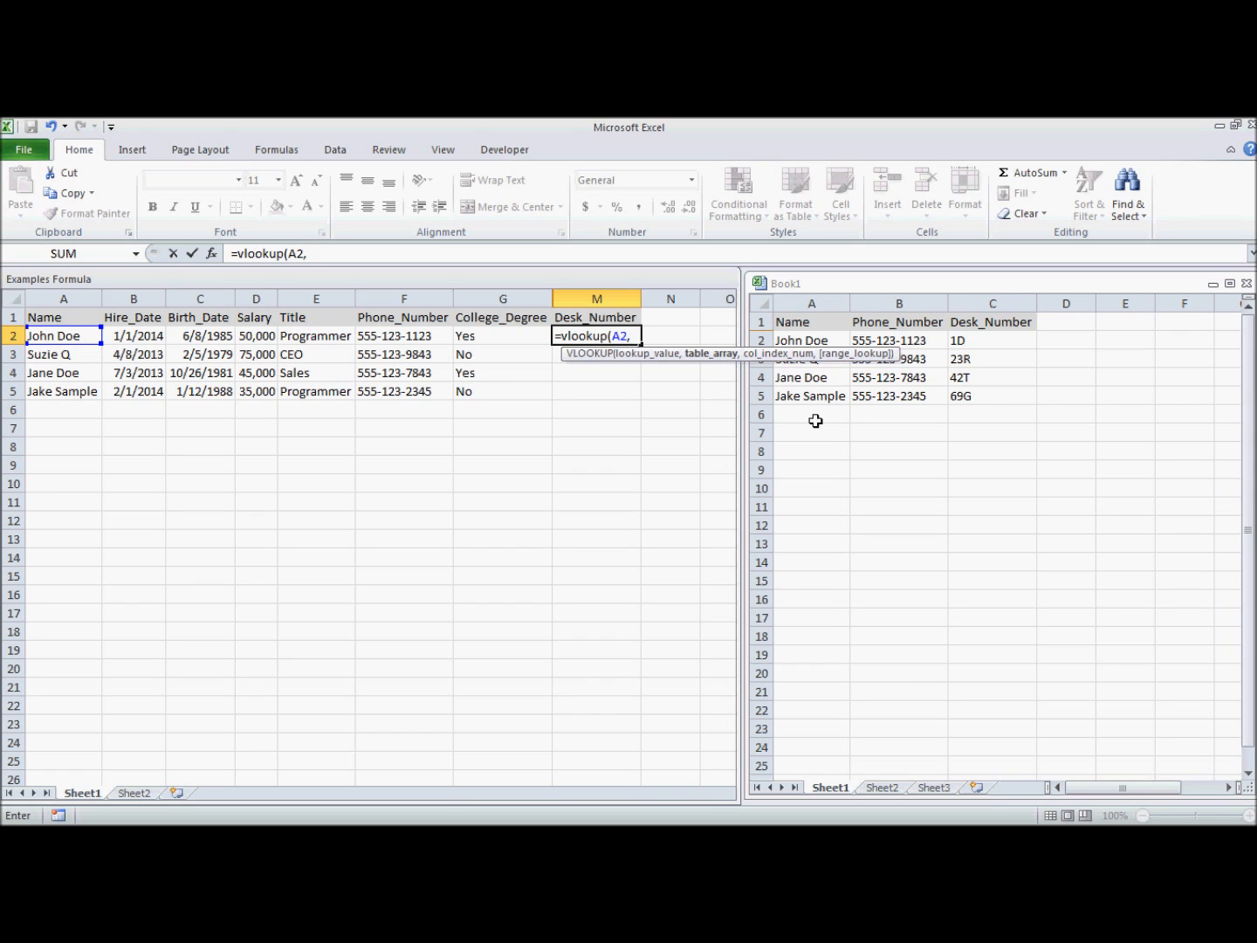
Add Book1 Sheet1 columns A through C ($A:$C) as the M2 formula's lookup table.
left_click(825, 303)
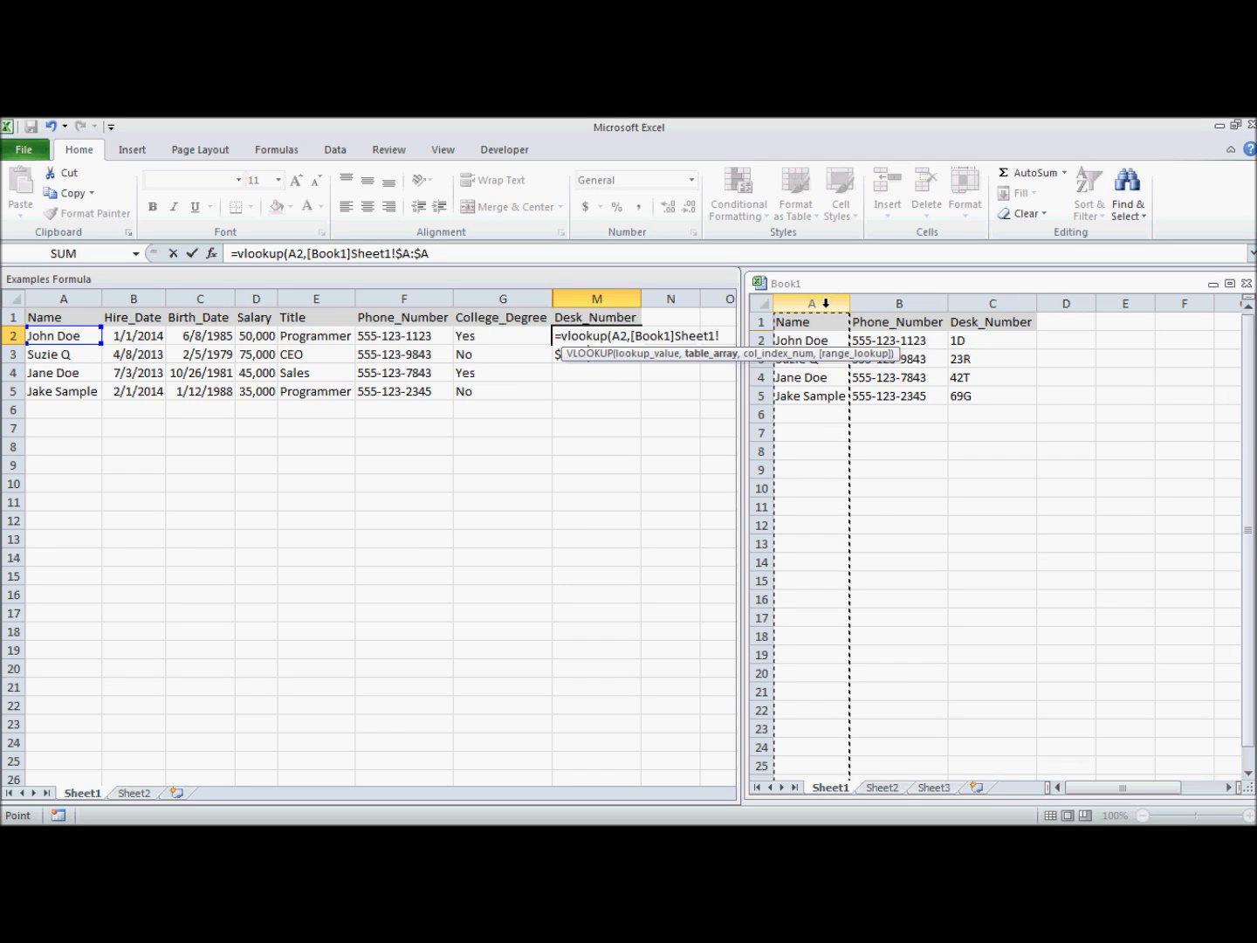
left_click(899, 303)
left_click(995, 303)
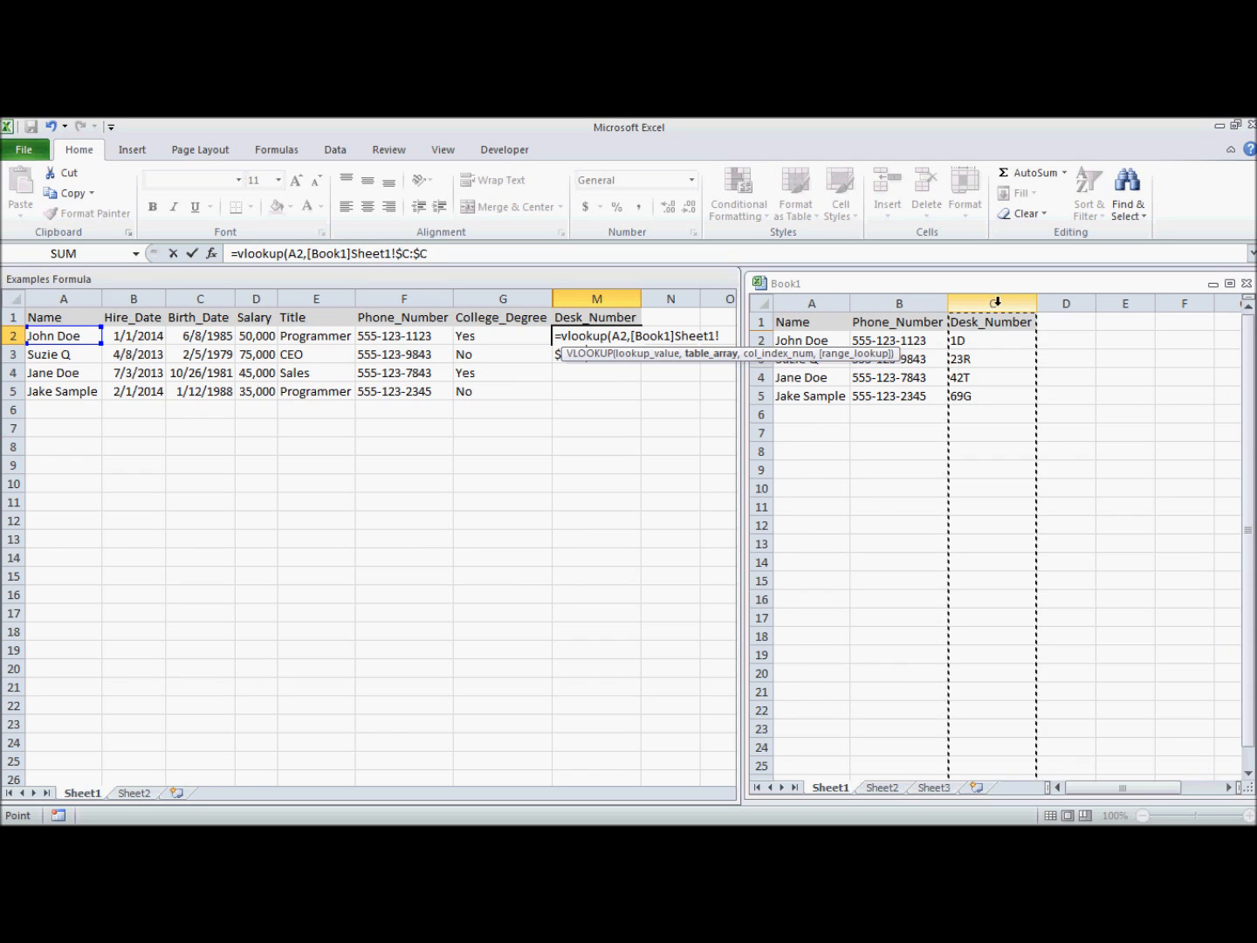
left_click_drag(812, 301, 974, 295)
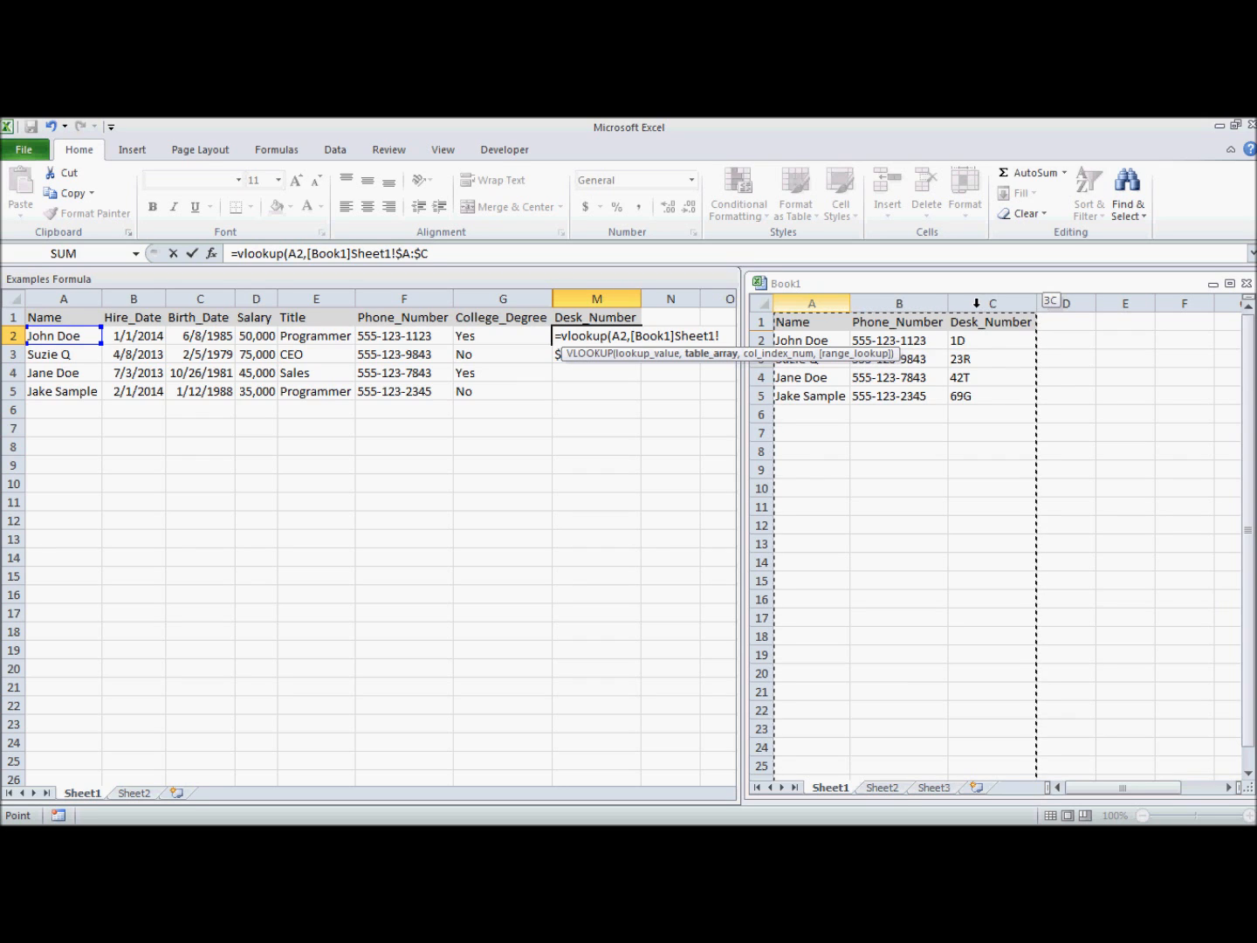
left_click(976, 303)
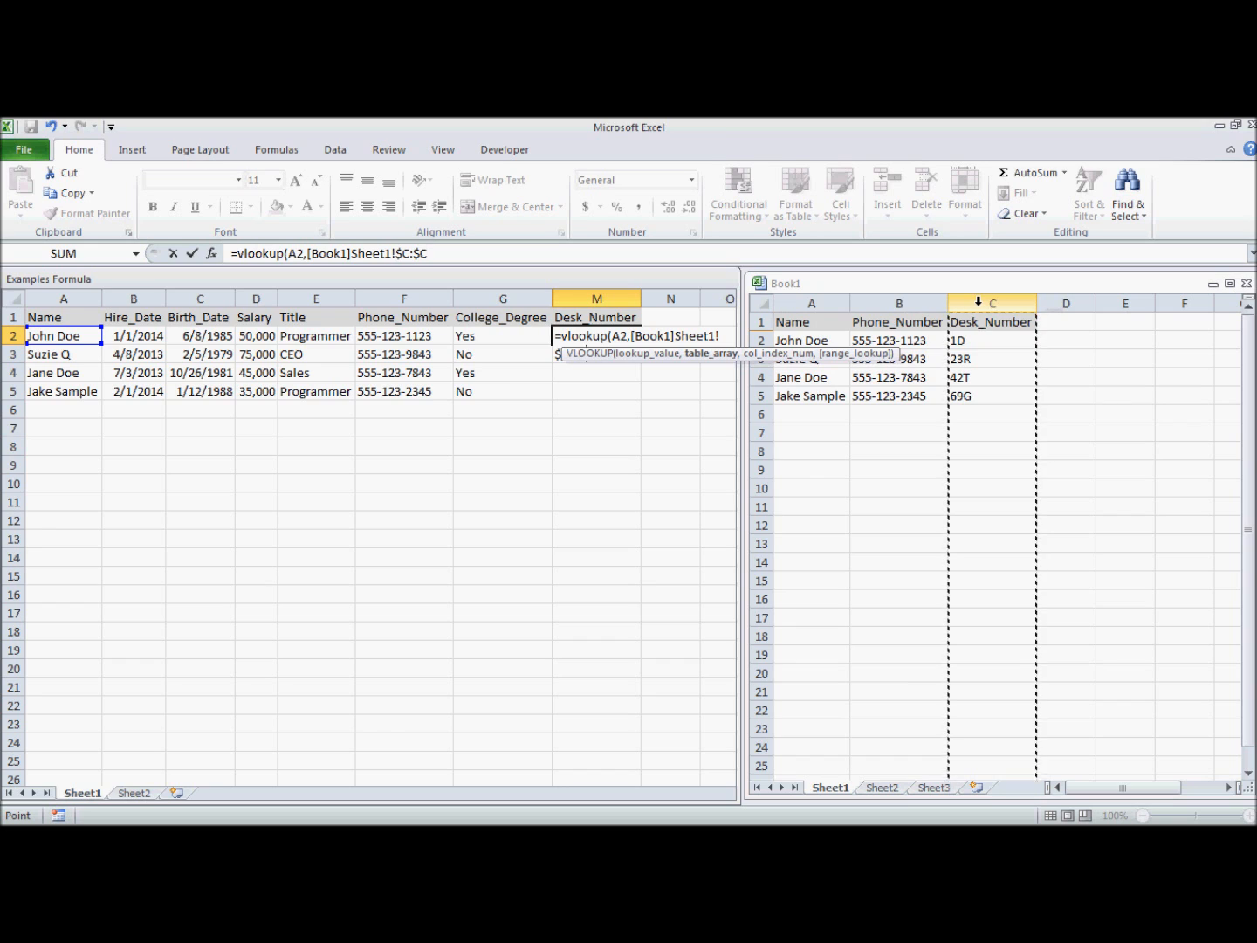
left_click_drag(812, 303, 1005, 297)
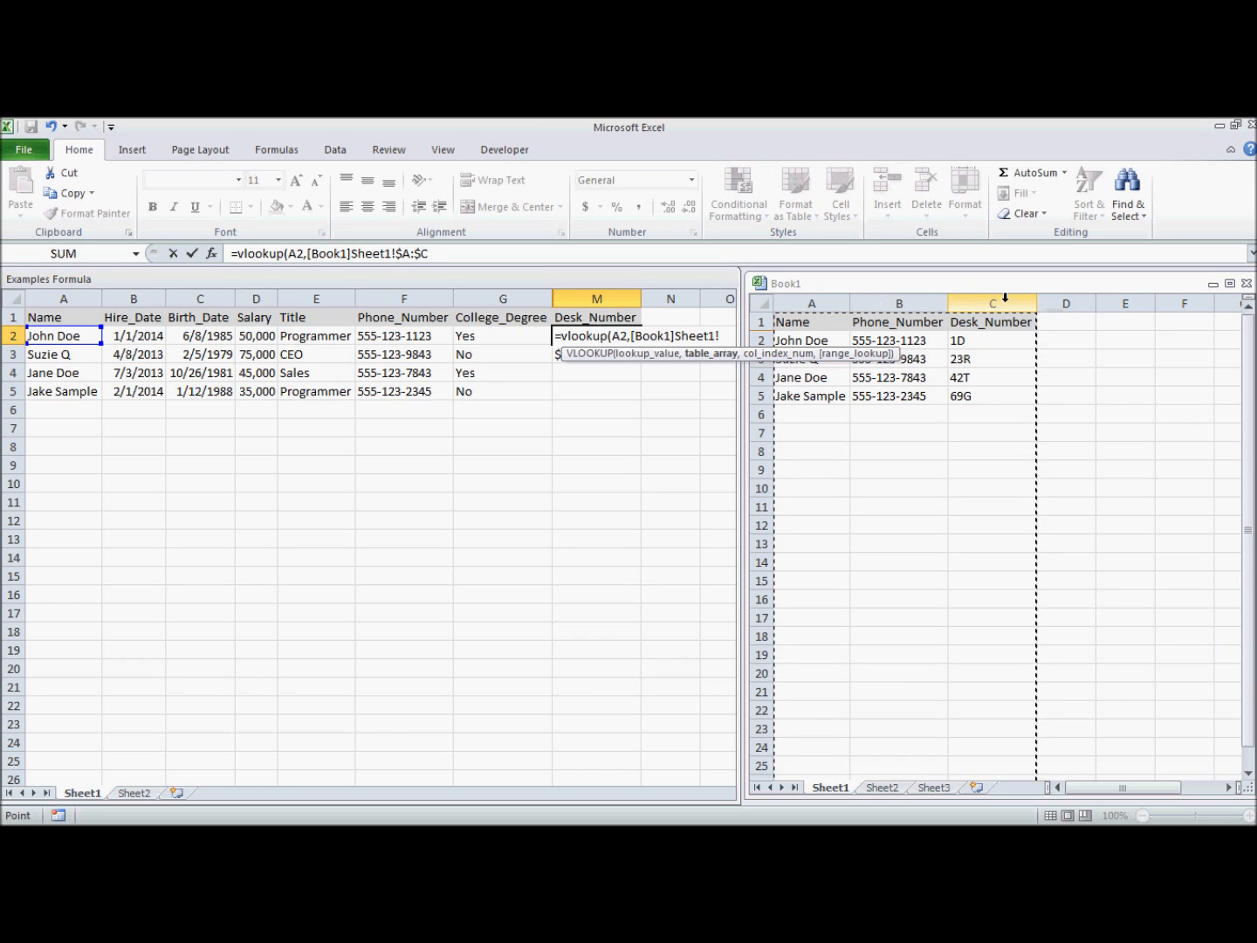
type(",")
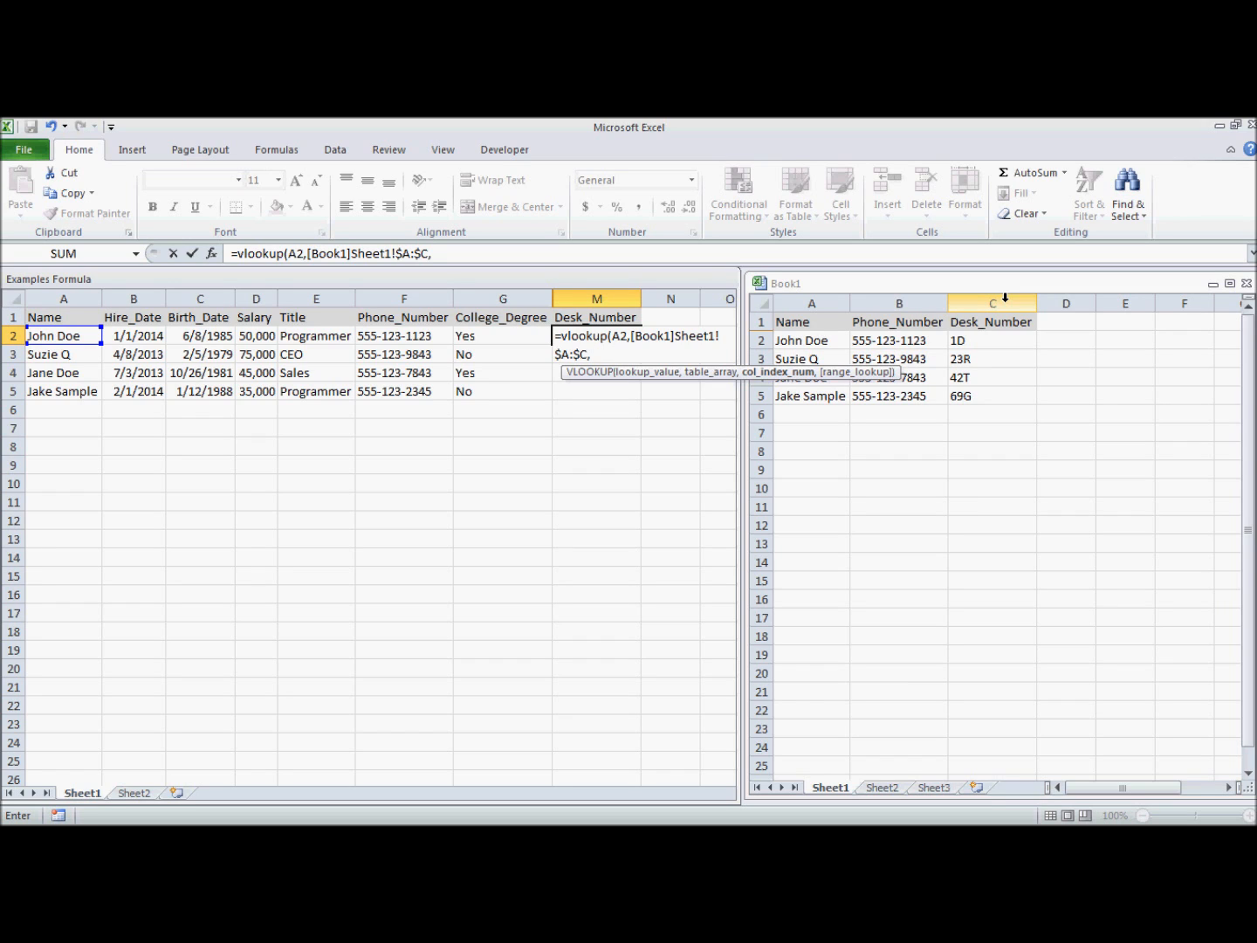
Finish M2 as =vlookup(A2,[Book1]Sheet1!$A:$C,3,false) to return desk number 1D.
type(",3")
key("BackSpace")
key("BackSpace")
type("3,")
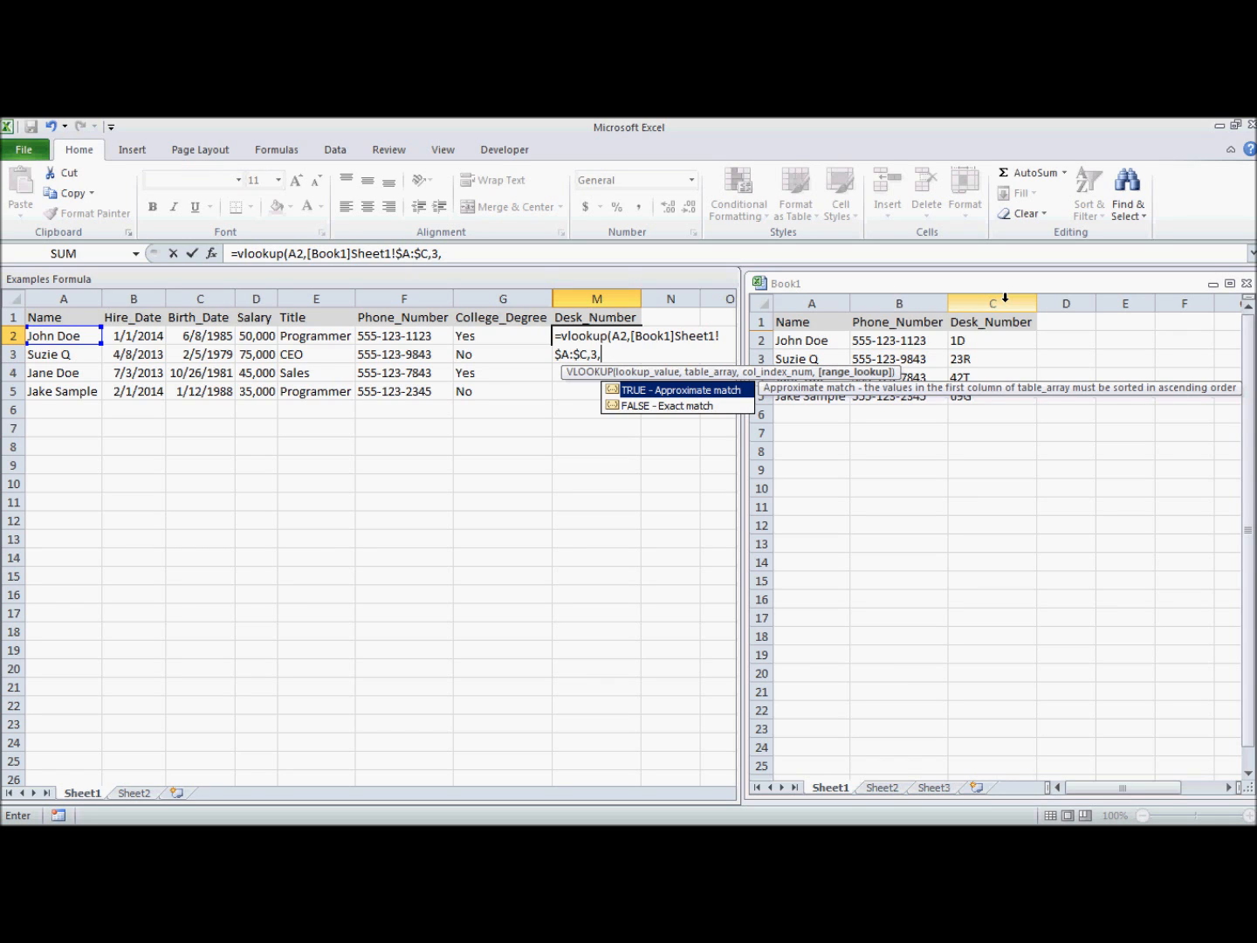
type("false)")
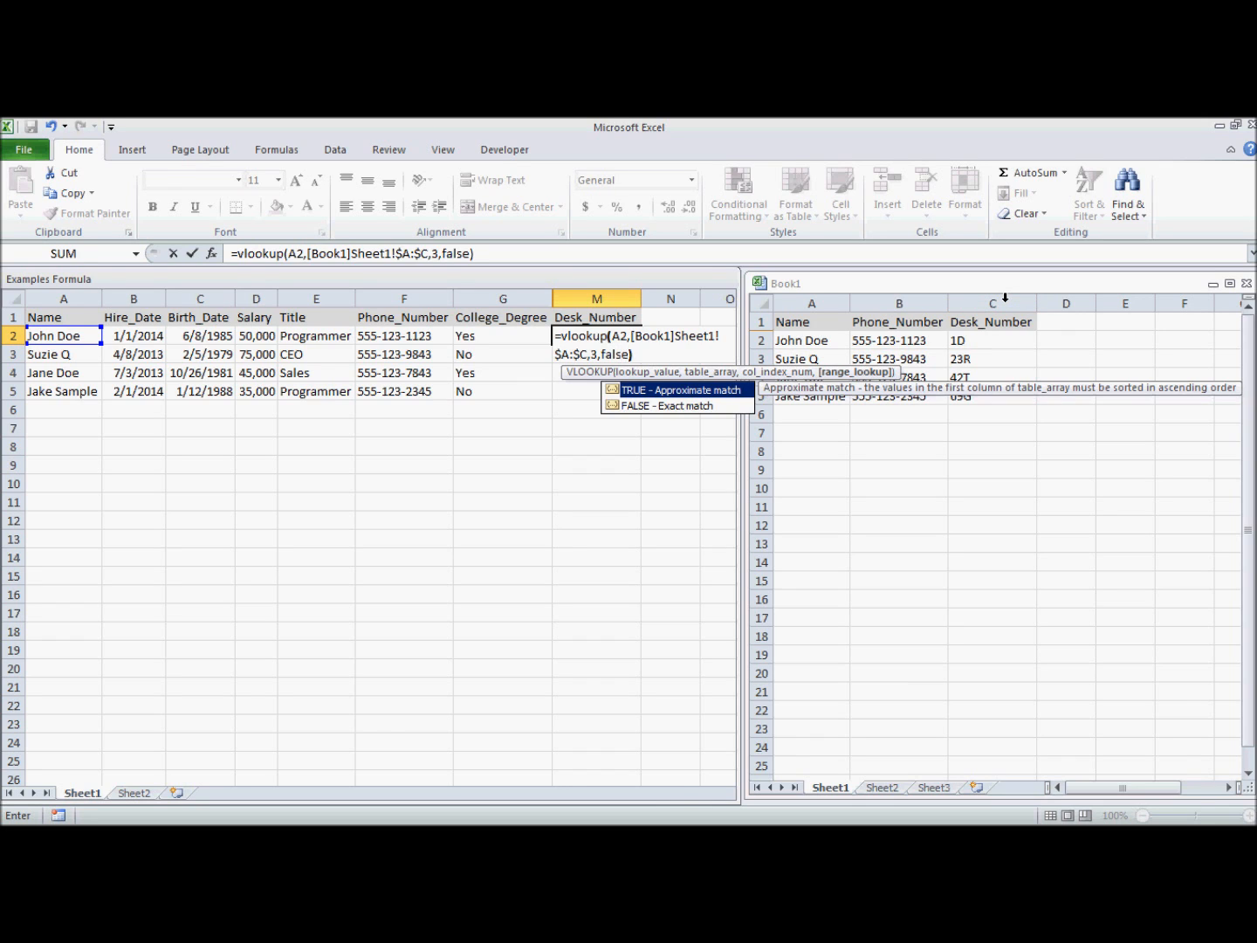
key("Return")
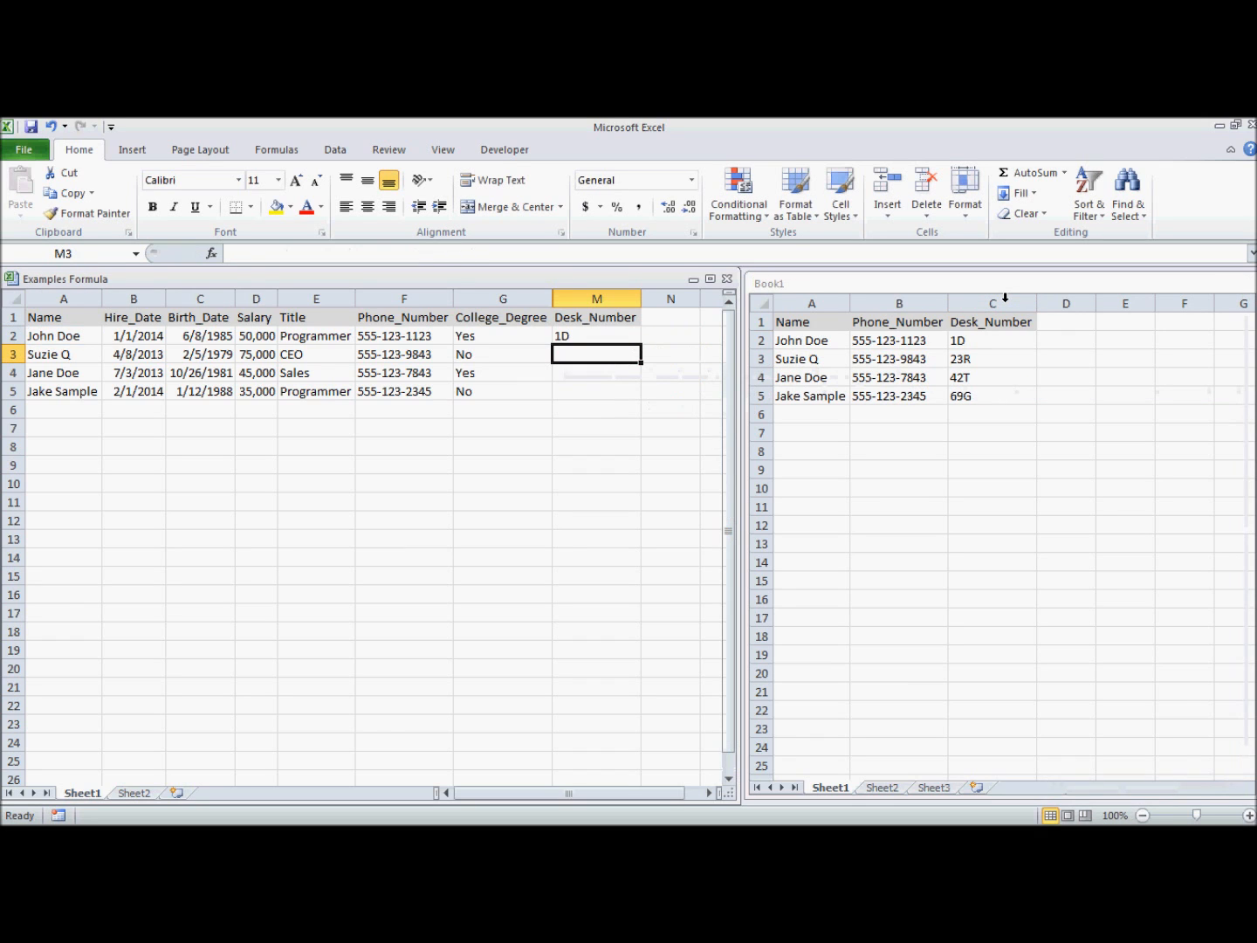
Check the first employee's desk number 1D in Book1 and fill the M2 lookup down to M5.
left_click(48, 338)
left_click(834, 292)
left_click(819, 303)
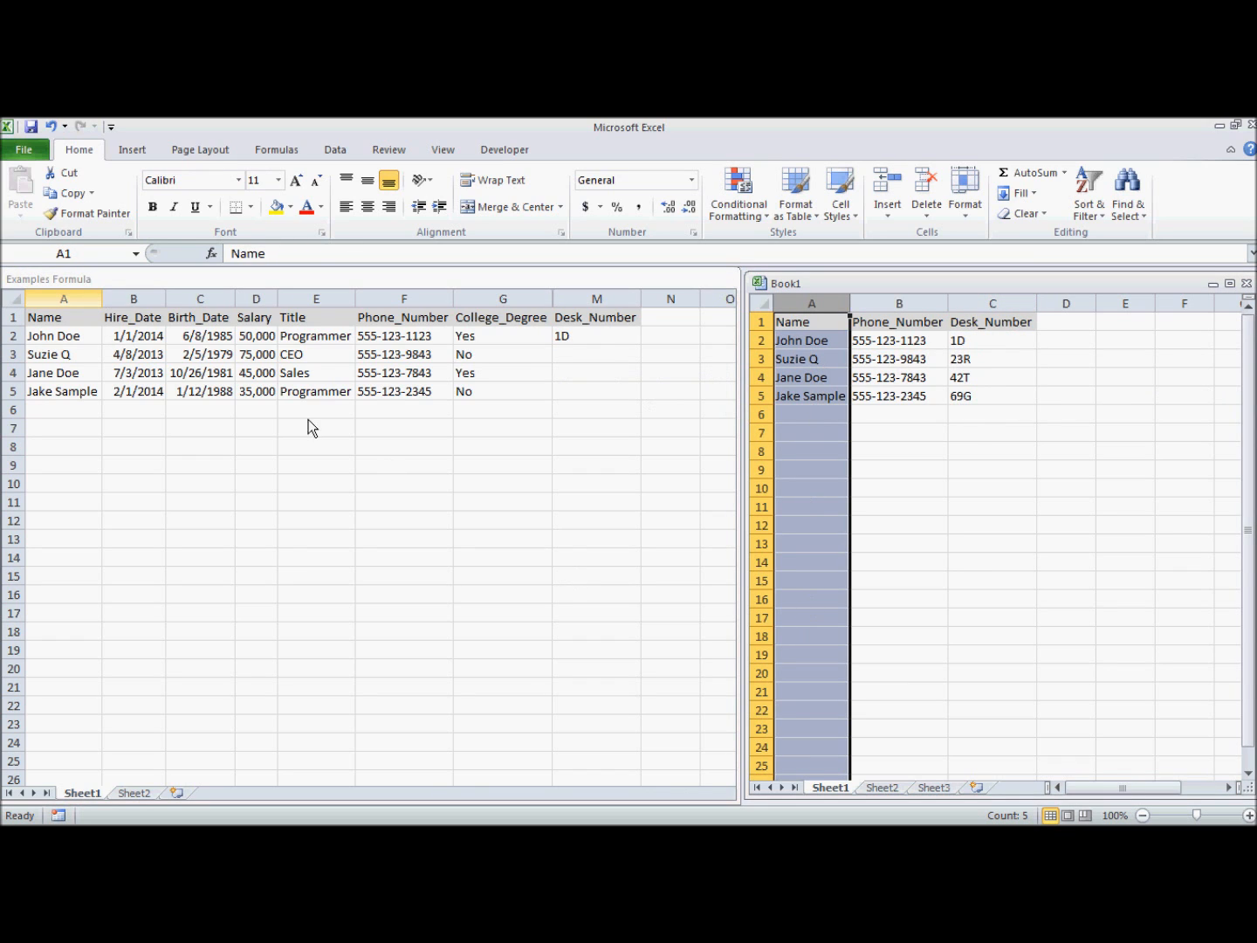
left_click(826, 340)
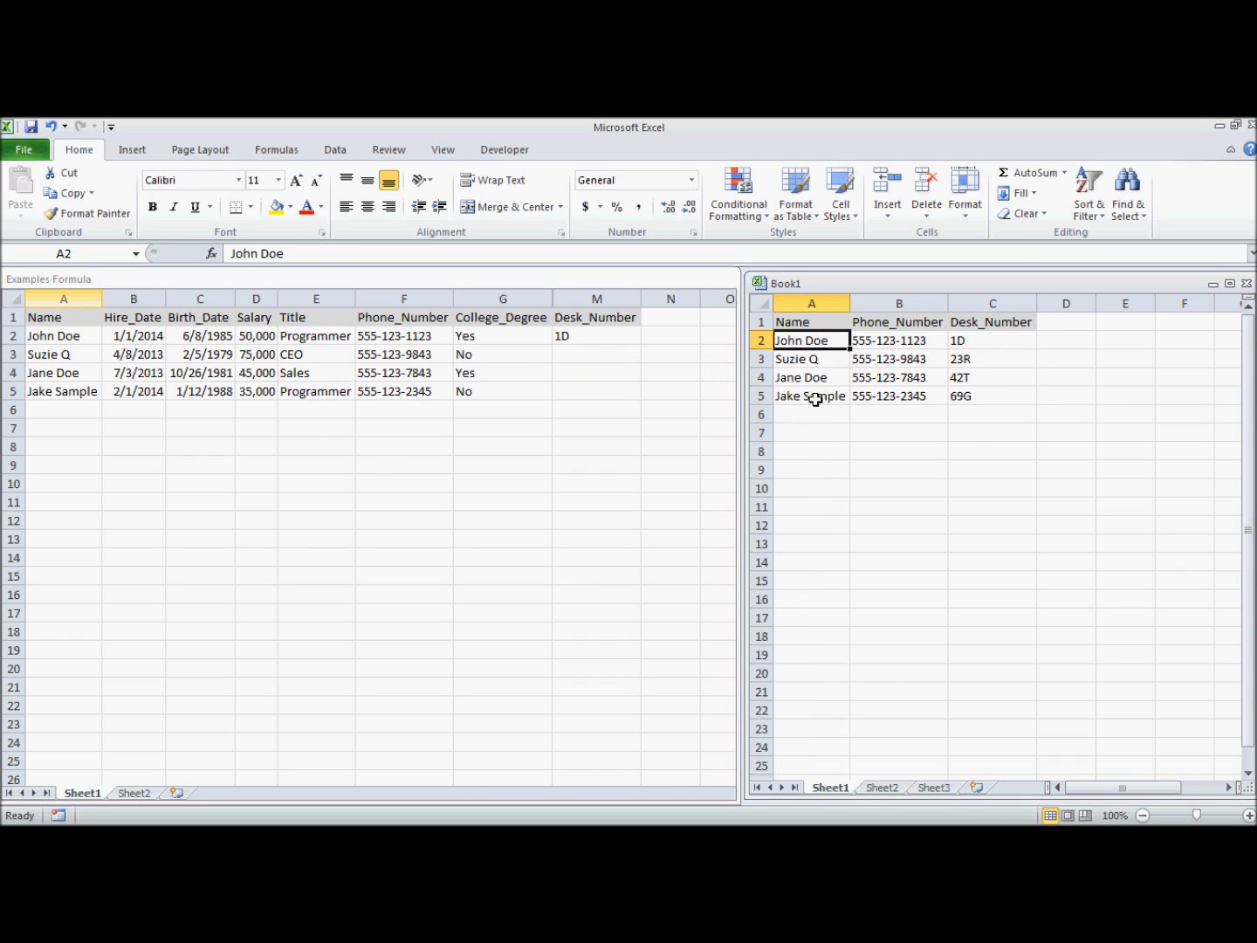
left_click(979, 338)
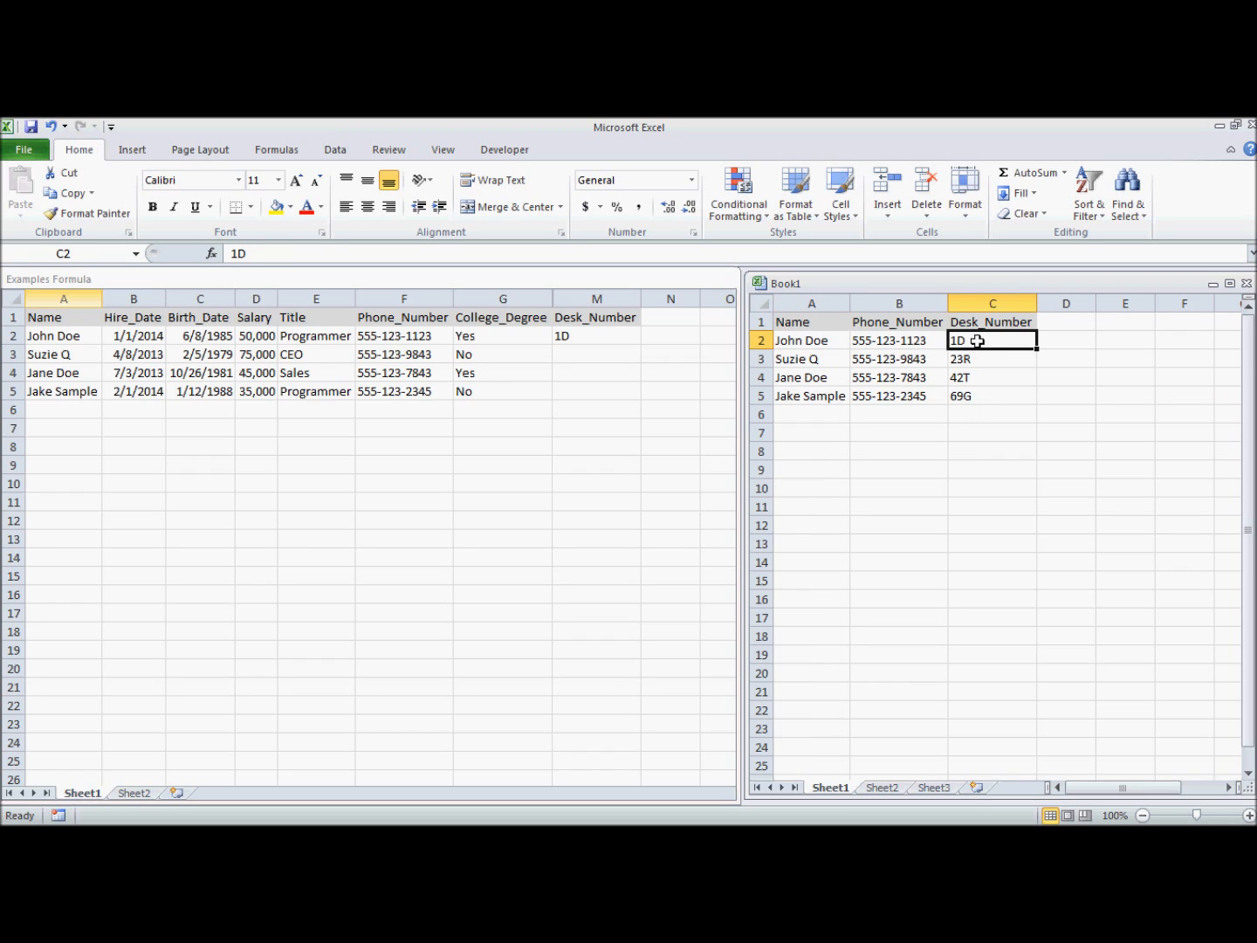
left_click(585, 335)
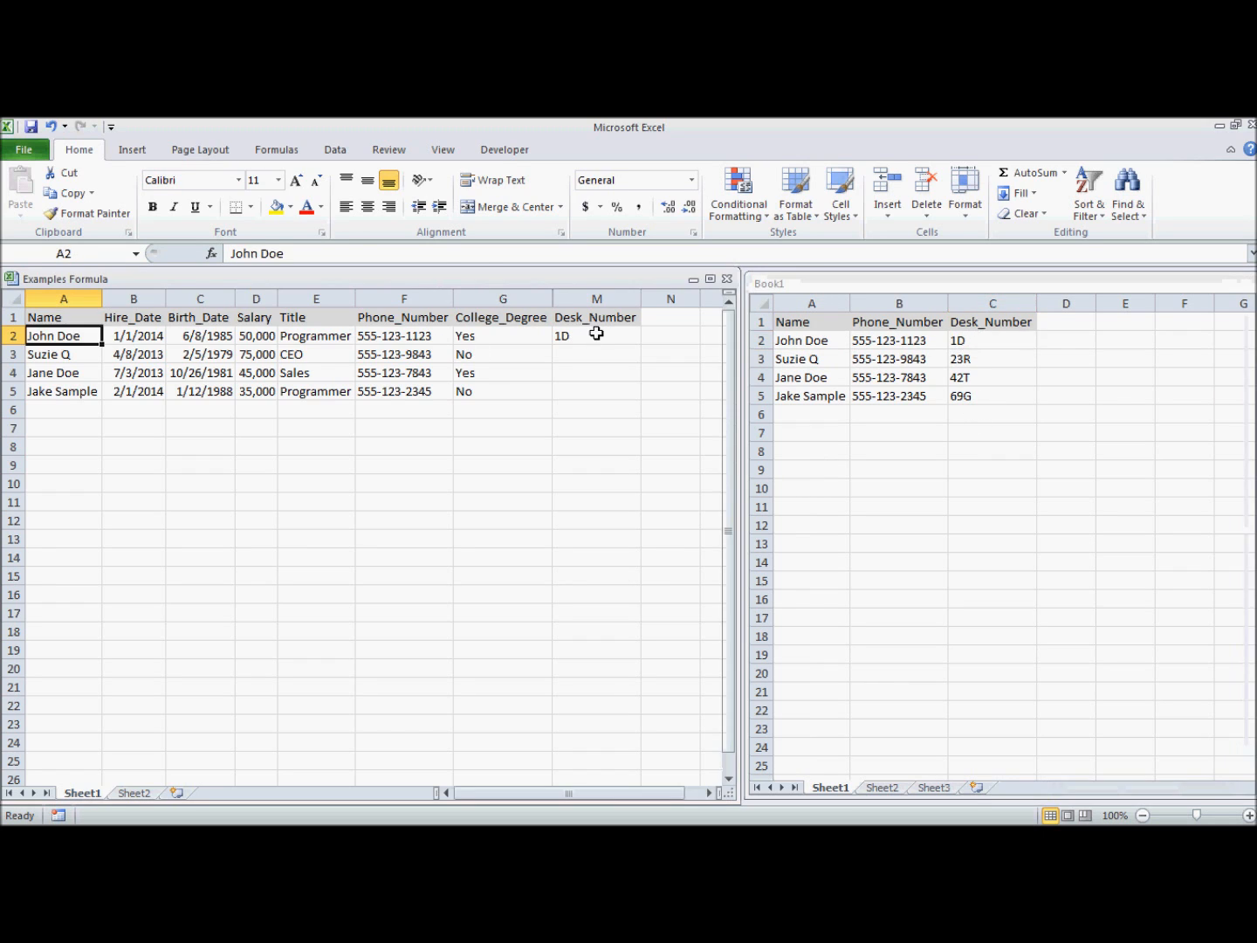
left_click(599, 336)
left_click_drag(640, 346, 642, 399)
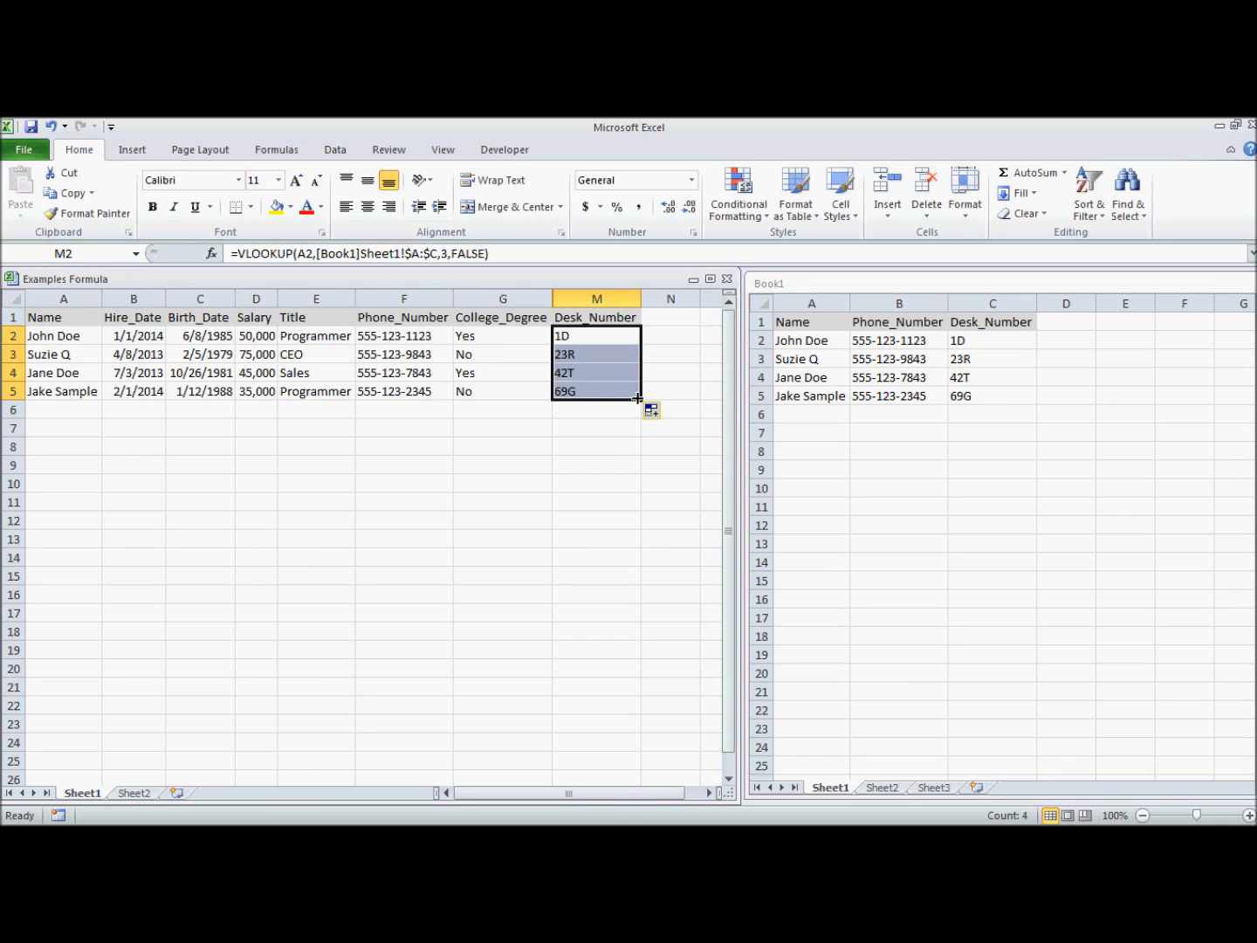
left_click(586, 417)
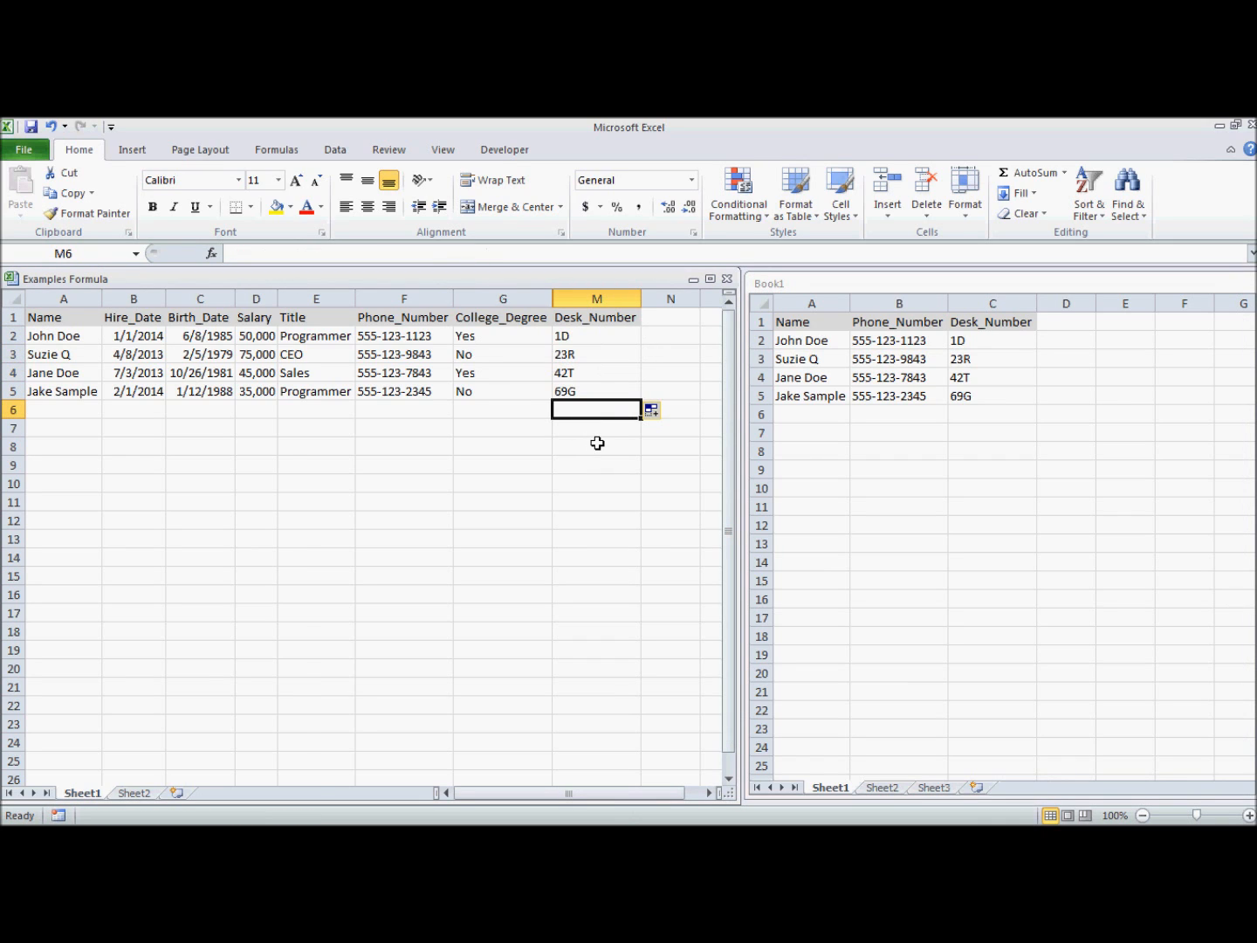
Delete the lookup results from M2:M5, leaving M2 selected.
left_click(826, 302)
left_click_drag(820, 303, 968, 293)
left_click(534, 395)
left_click_drag(577, 337, 577, 390)
key("Delete")
left_click(584, 340)
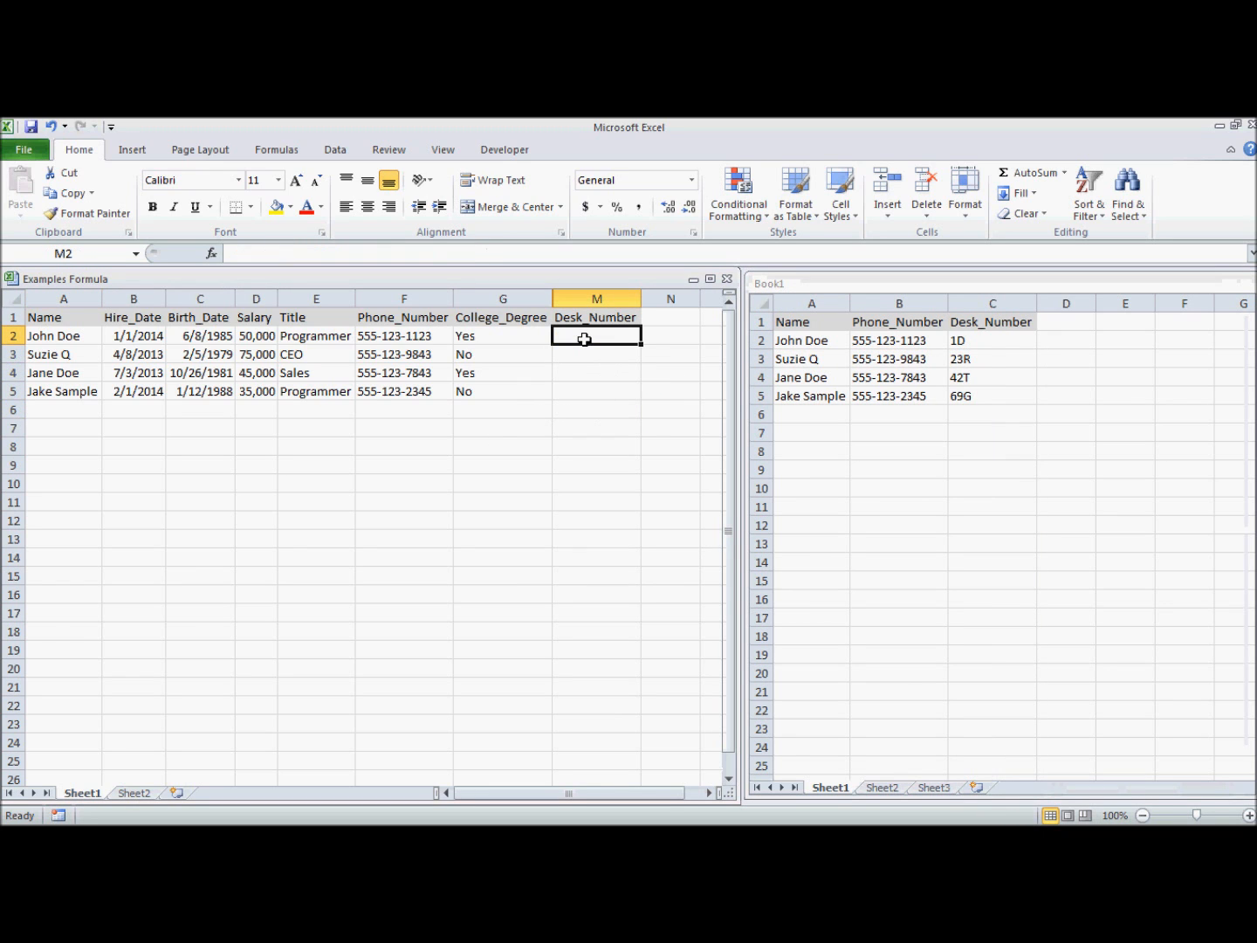
Enter =vlookup(F2,[Book1]Sheet1!$B:$C, in M2, matching on the phone number.
type("=v")
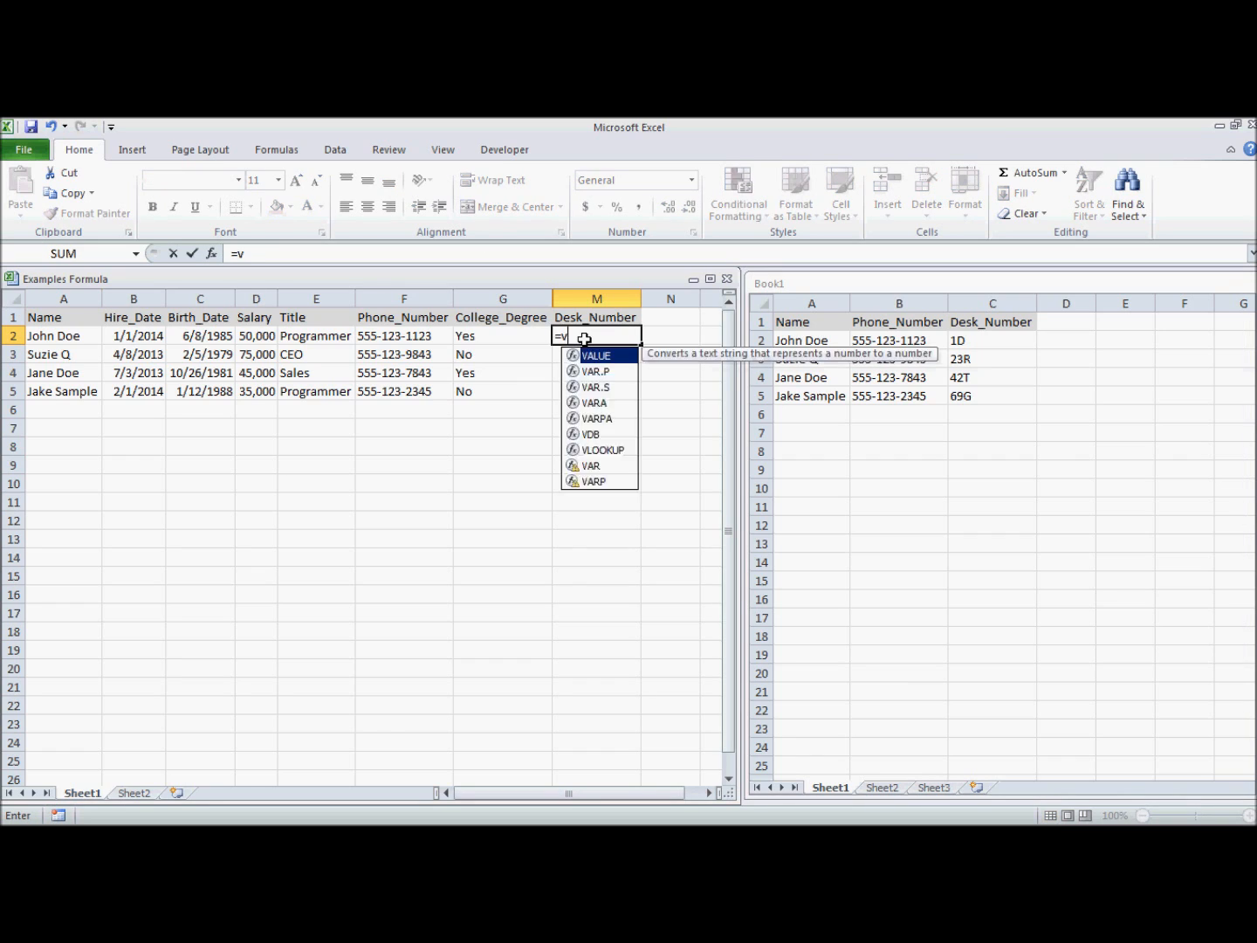
type("lookup(")
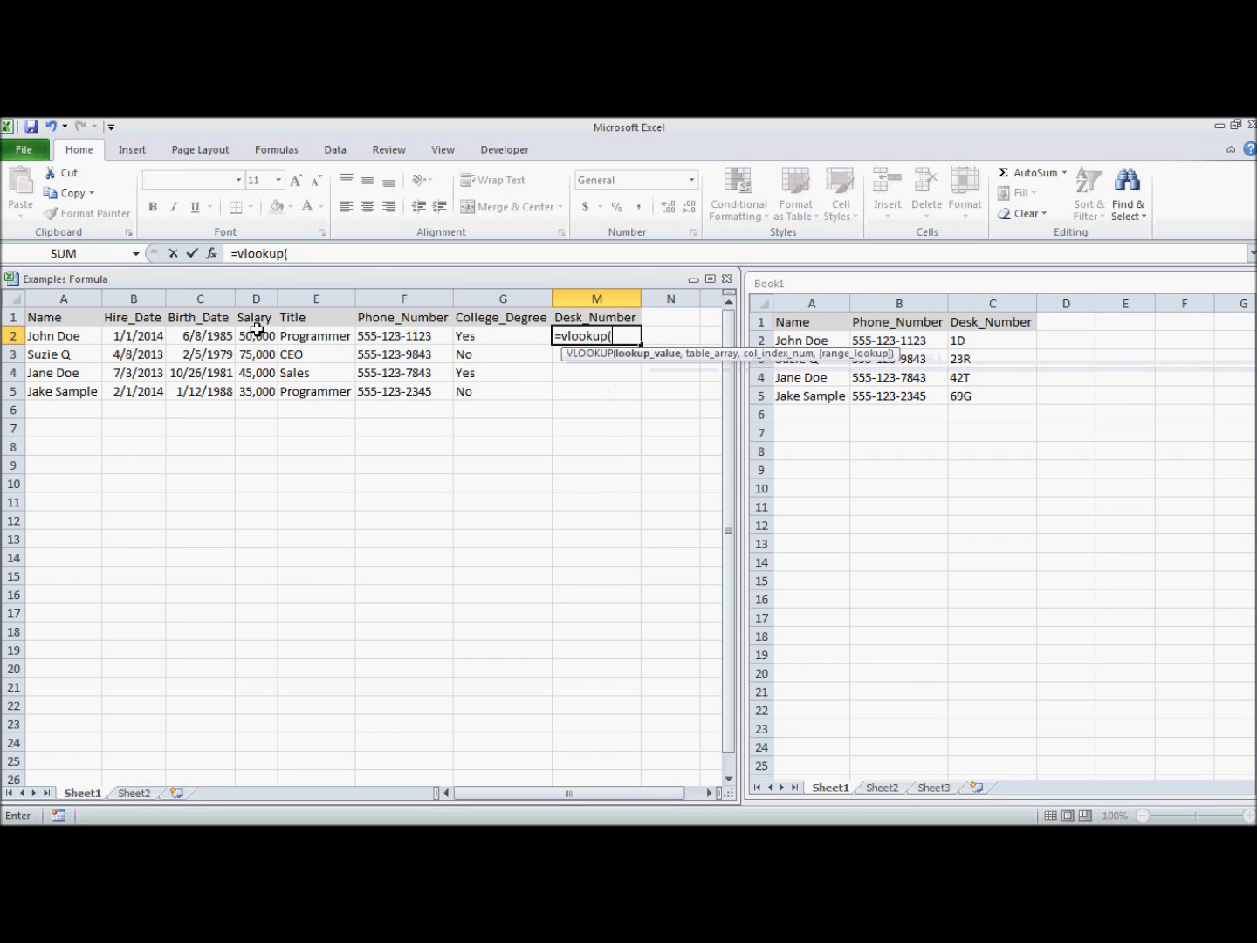
left_click(427, 337)
type(",")
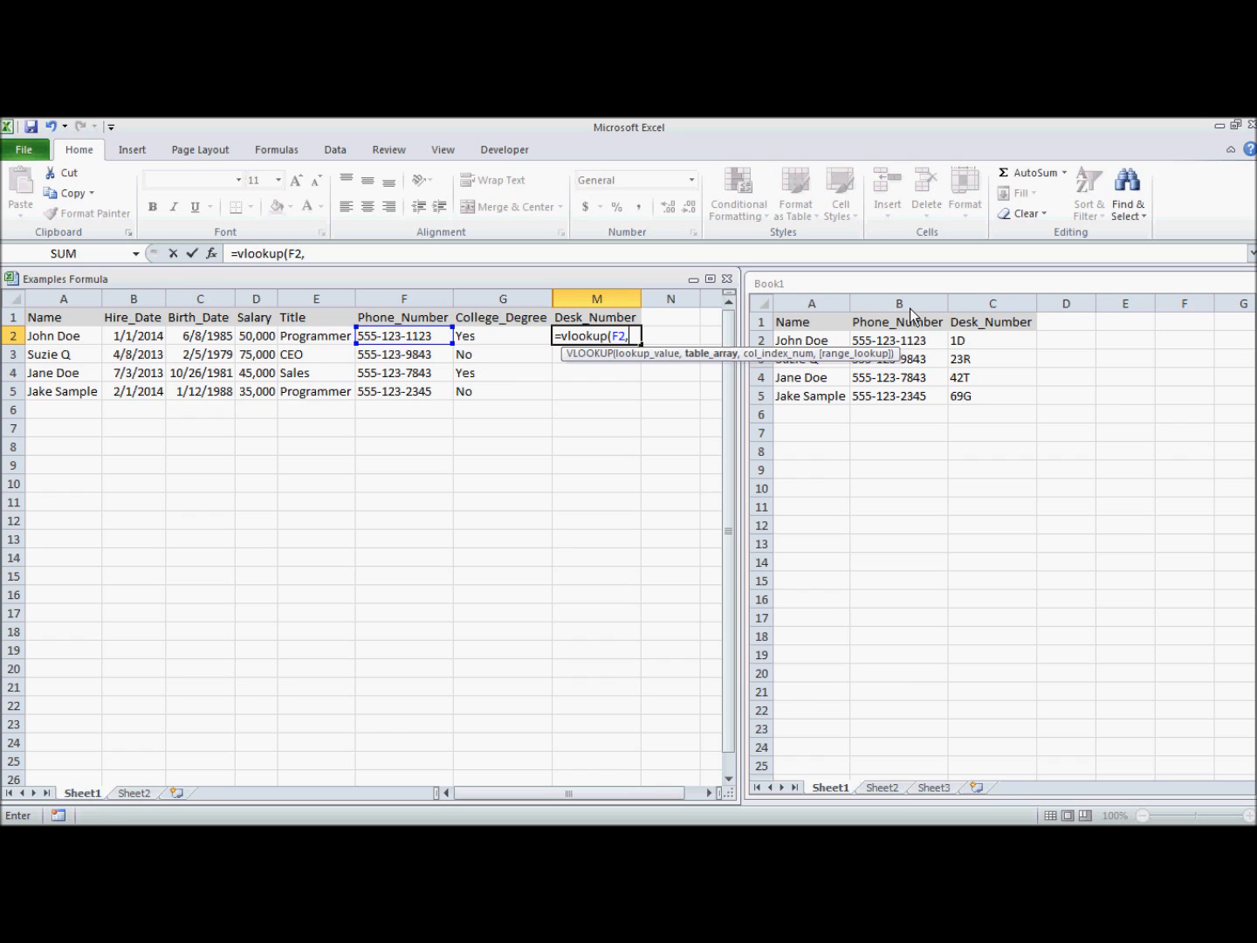
left_click(821, 305)
left_click_drag(899, 303, 976, 297)
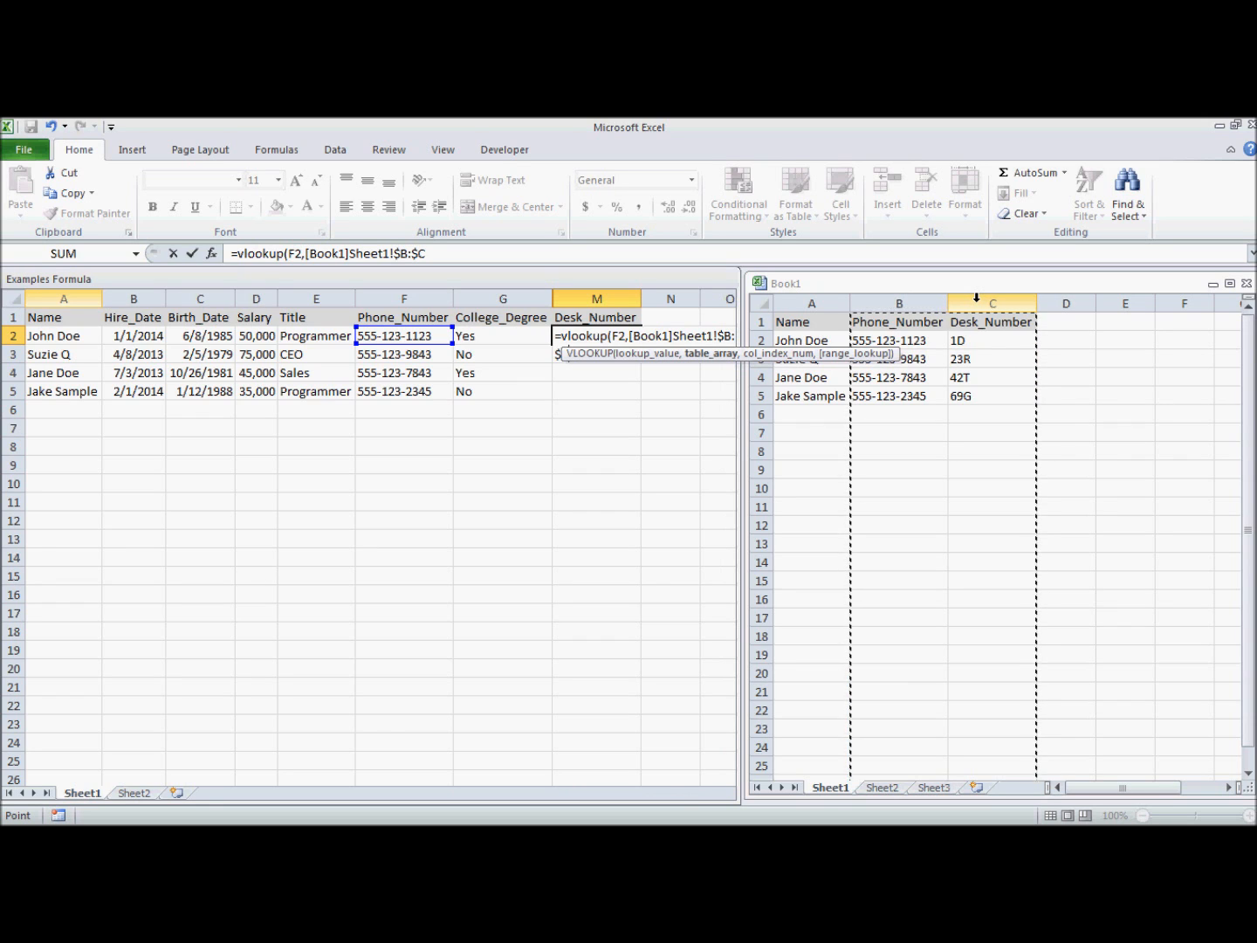
Finish the M2 lookup with column 2 and FALSE for an exact match, returning 1D.
type(",")
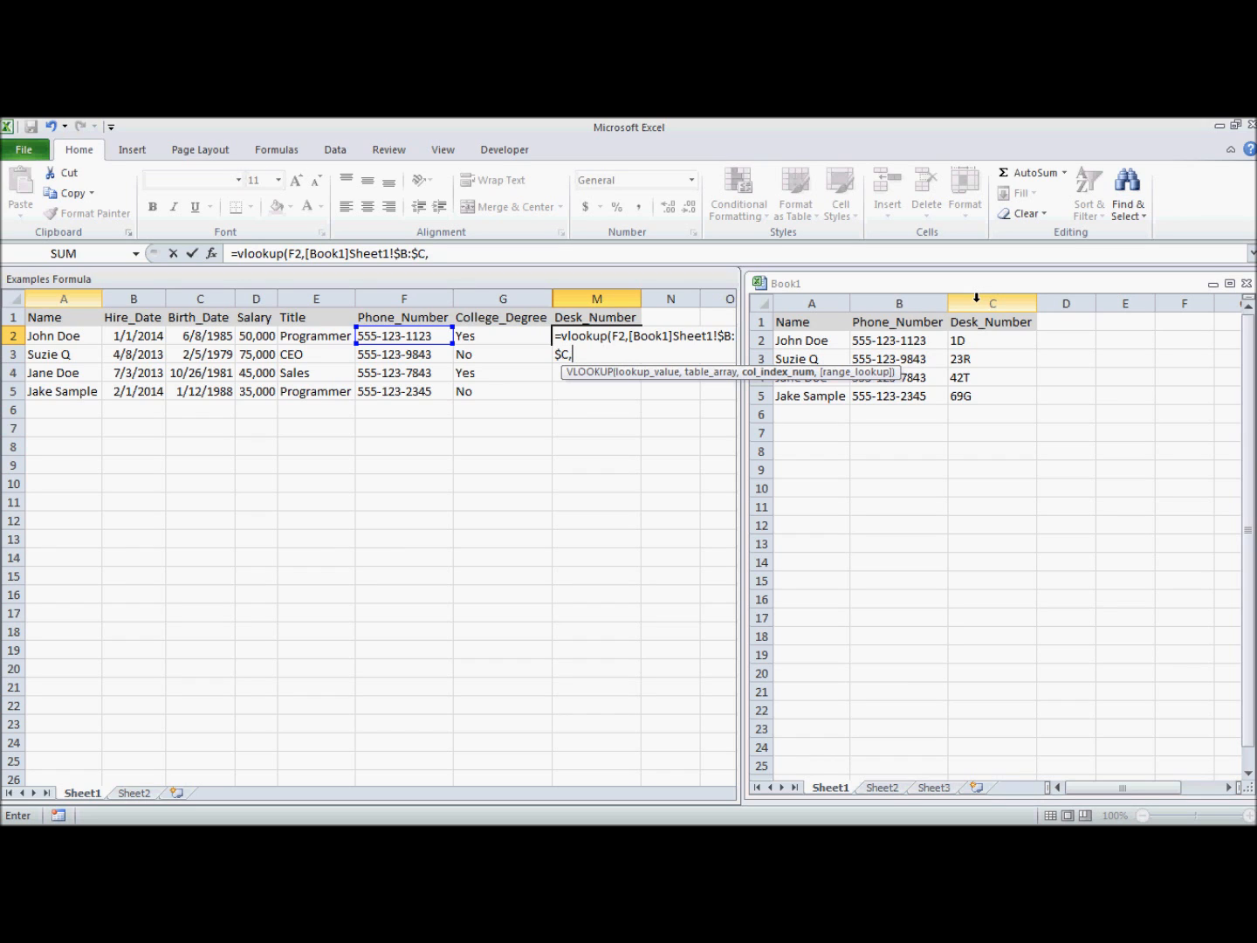
type("2,")
type("fa")
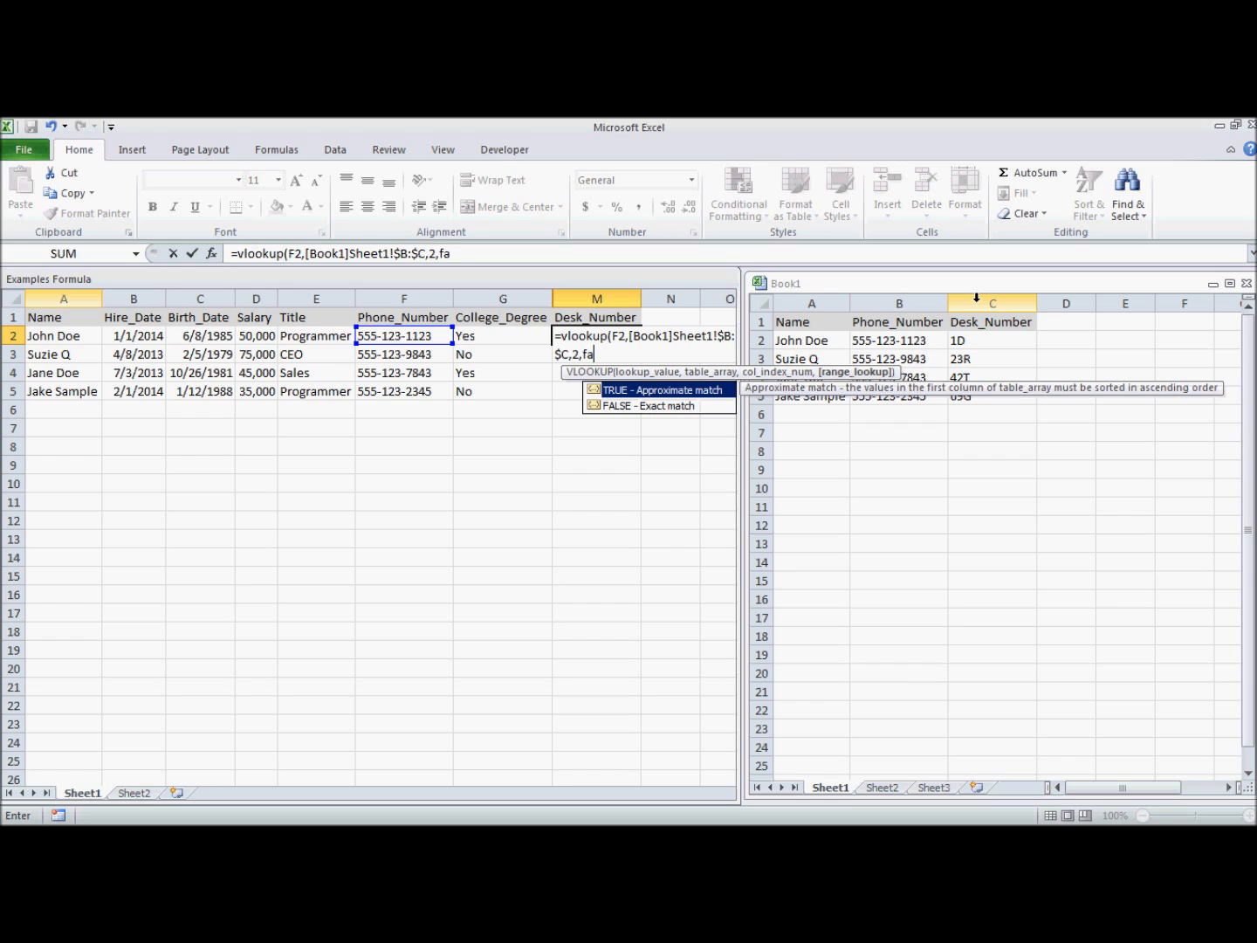
type("lse)")
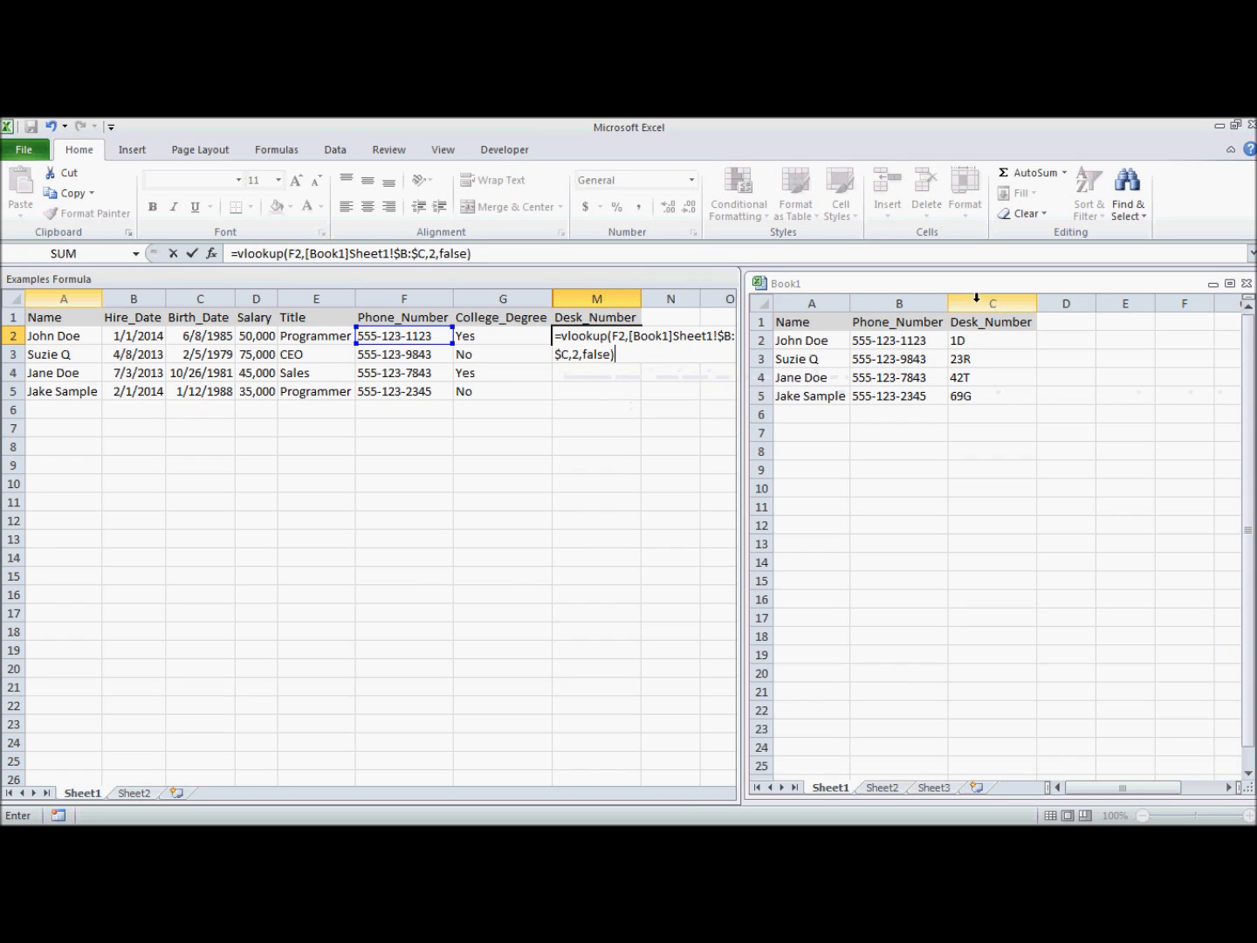
key("Return")
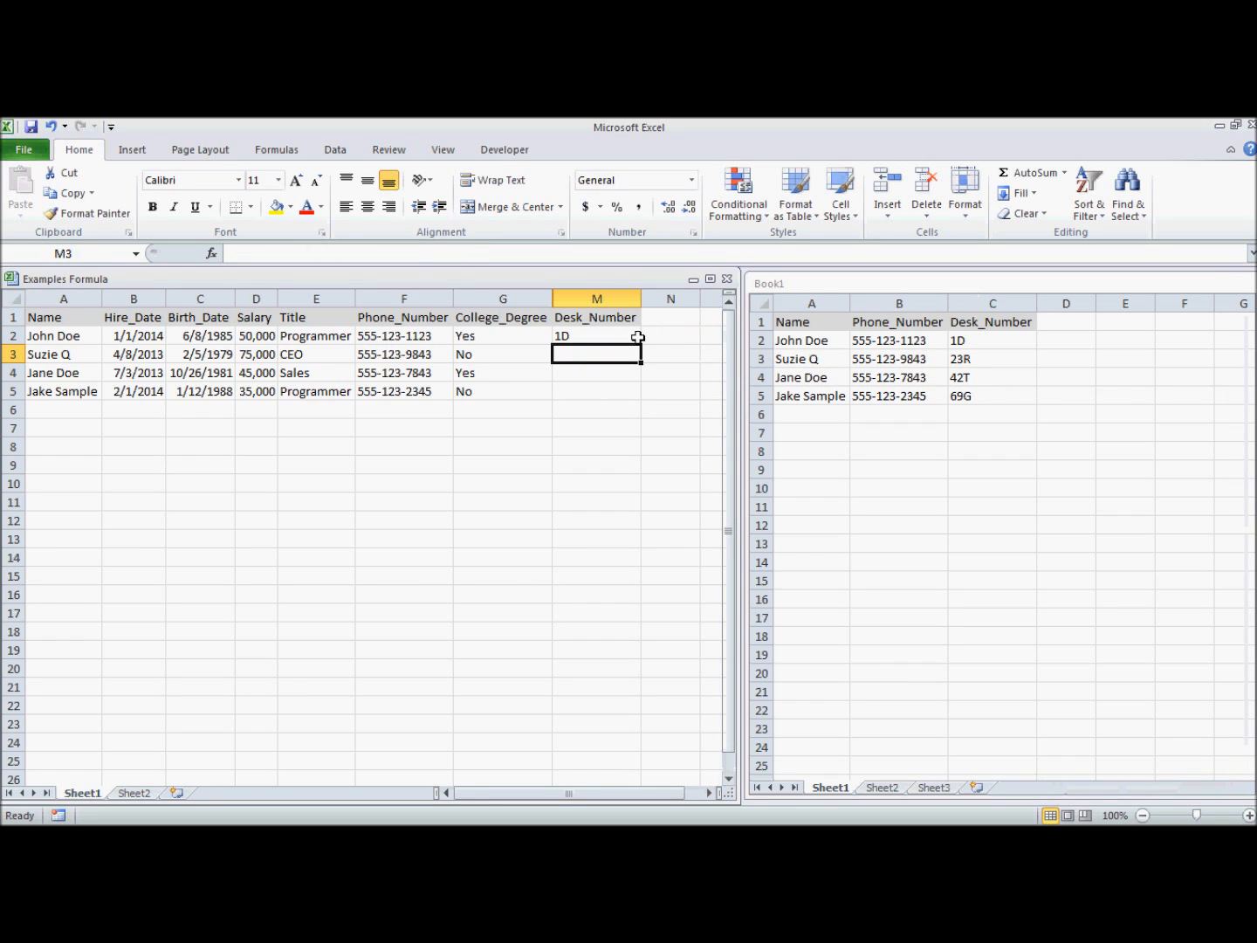
Fill the phone-number lookup from M2 down to M5 and inspect the formulas in M3:M5.
left_click(611, 337)
left_click_drag(641, 345, 636, 394)
left_click(623, 336)
left_click(609, 385)
left_click(611, 354)
left_click(612, 376)
left_click(609, 391)
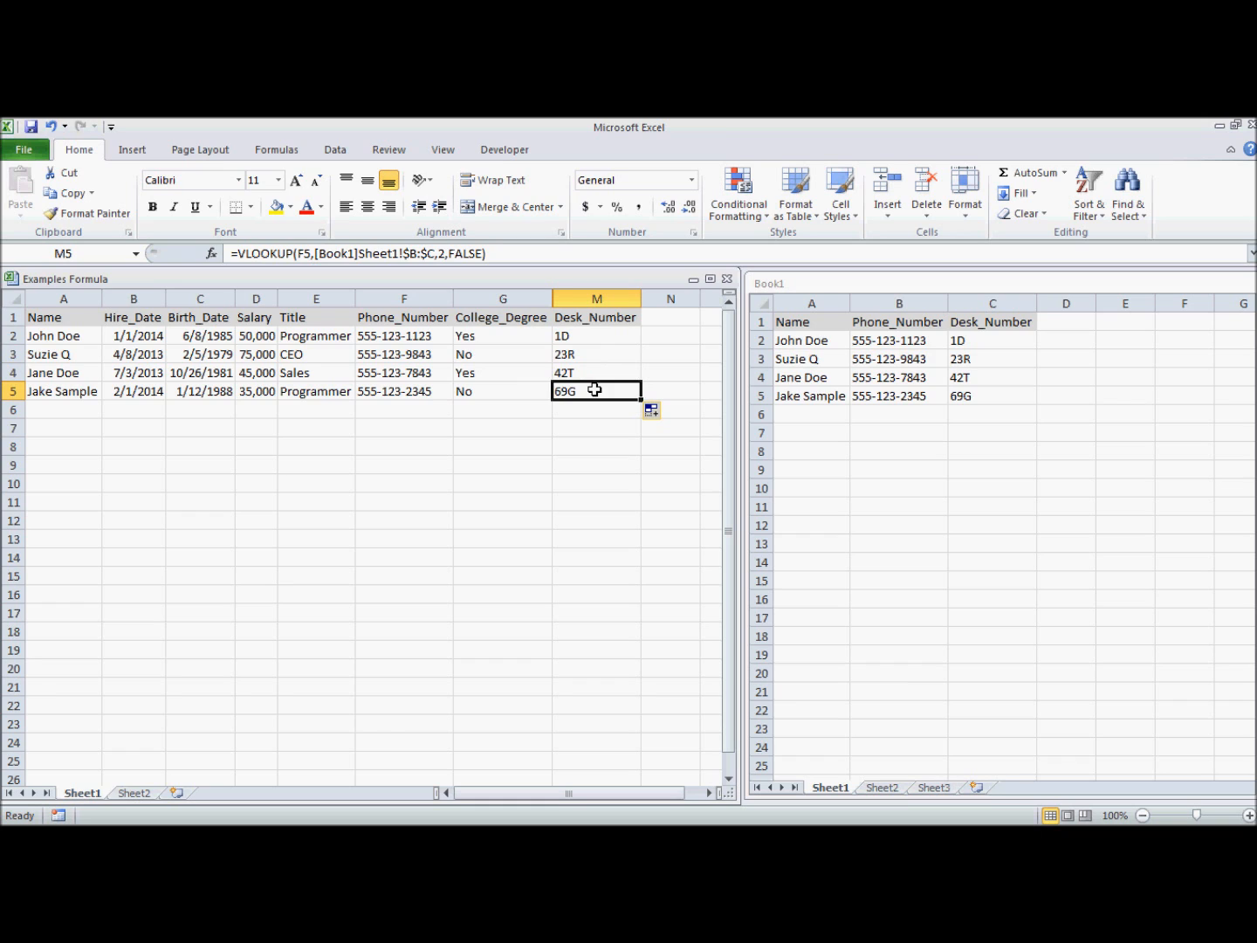
Compare the results against the phone numbers and desk numbers in Book1.
left_click(808, 375)
left_click(884, 352)
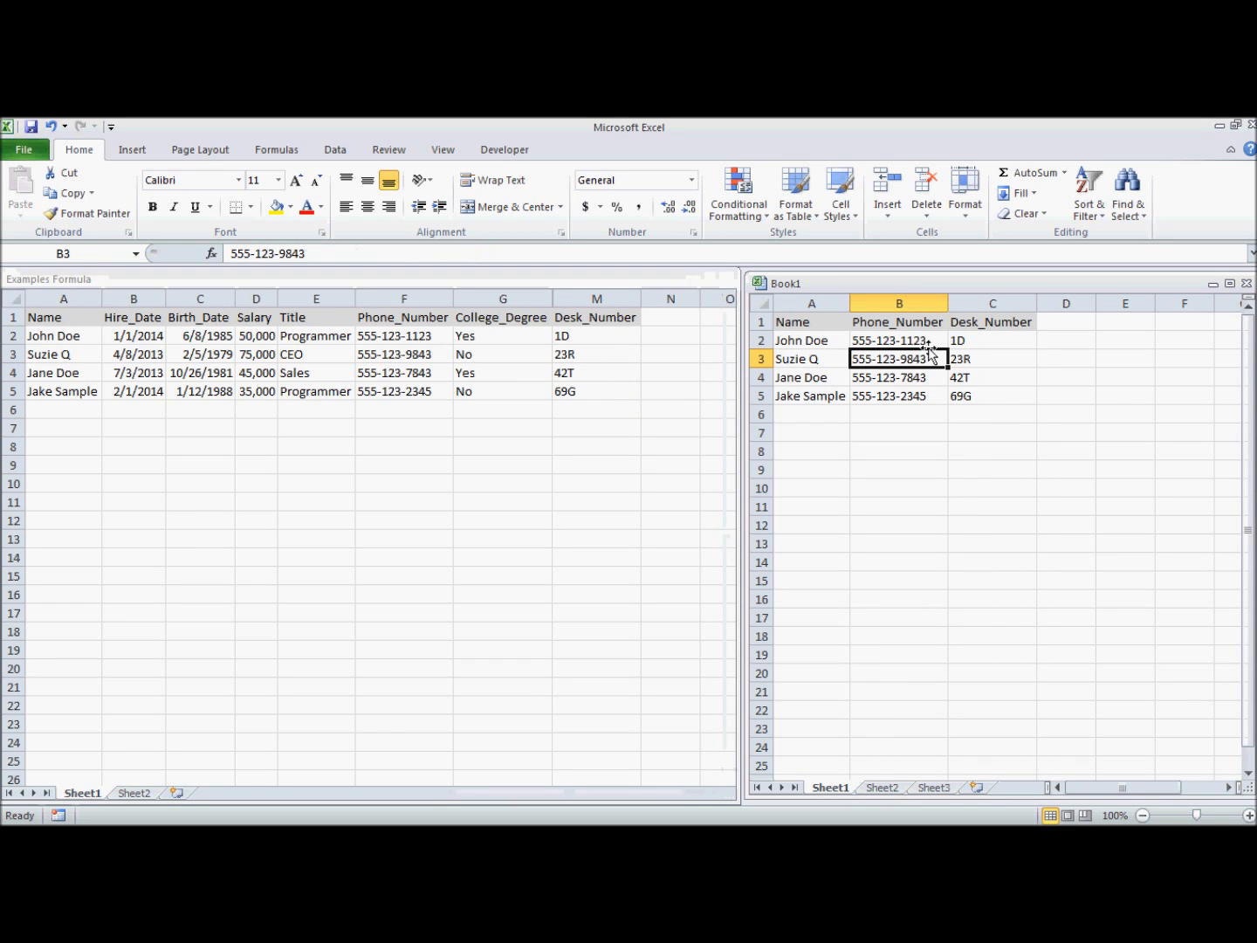
left_click(811, 323)
left_click(882, 326)
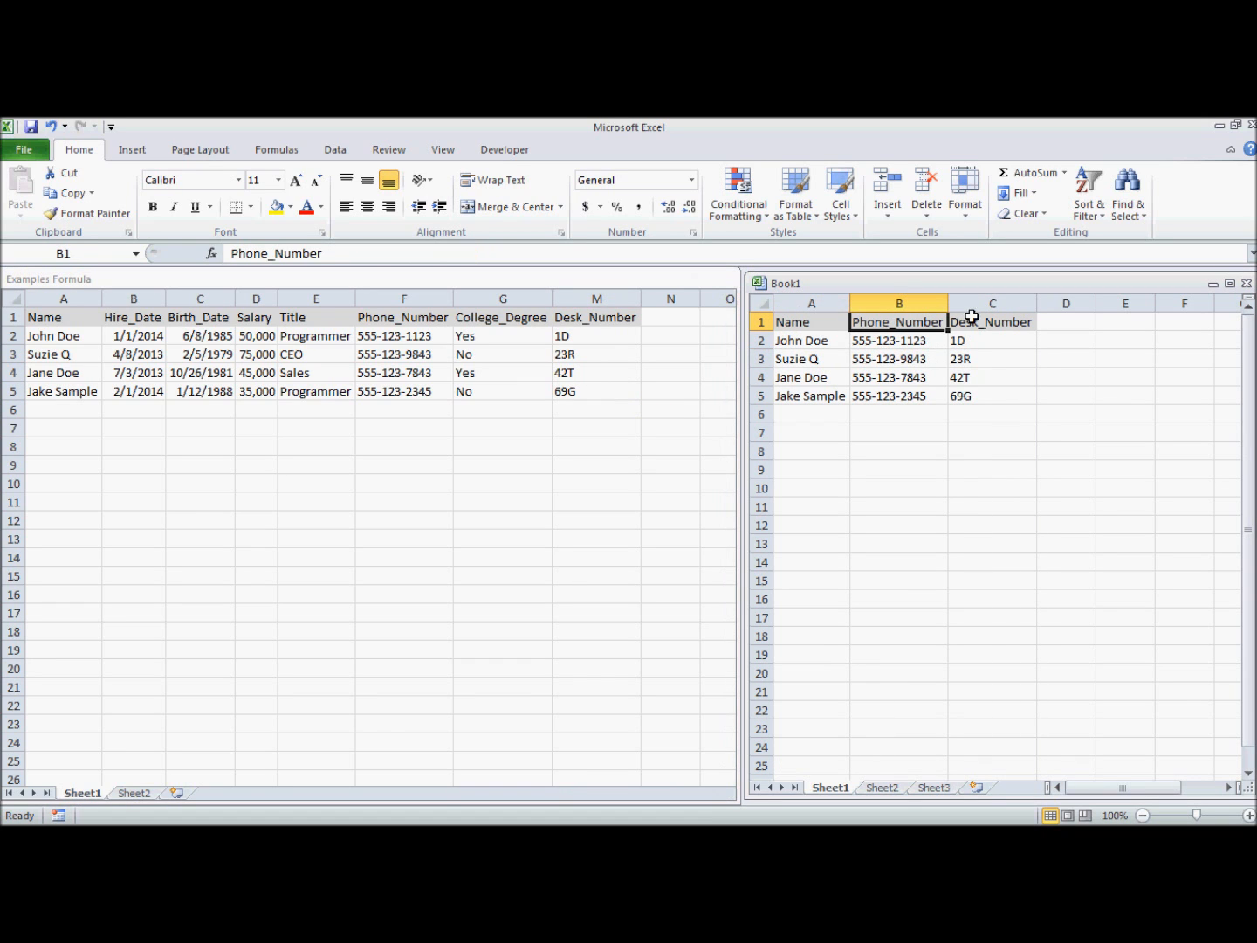
left_click(810, 327)
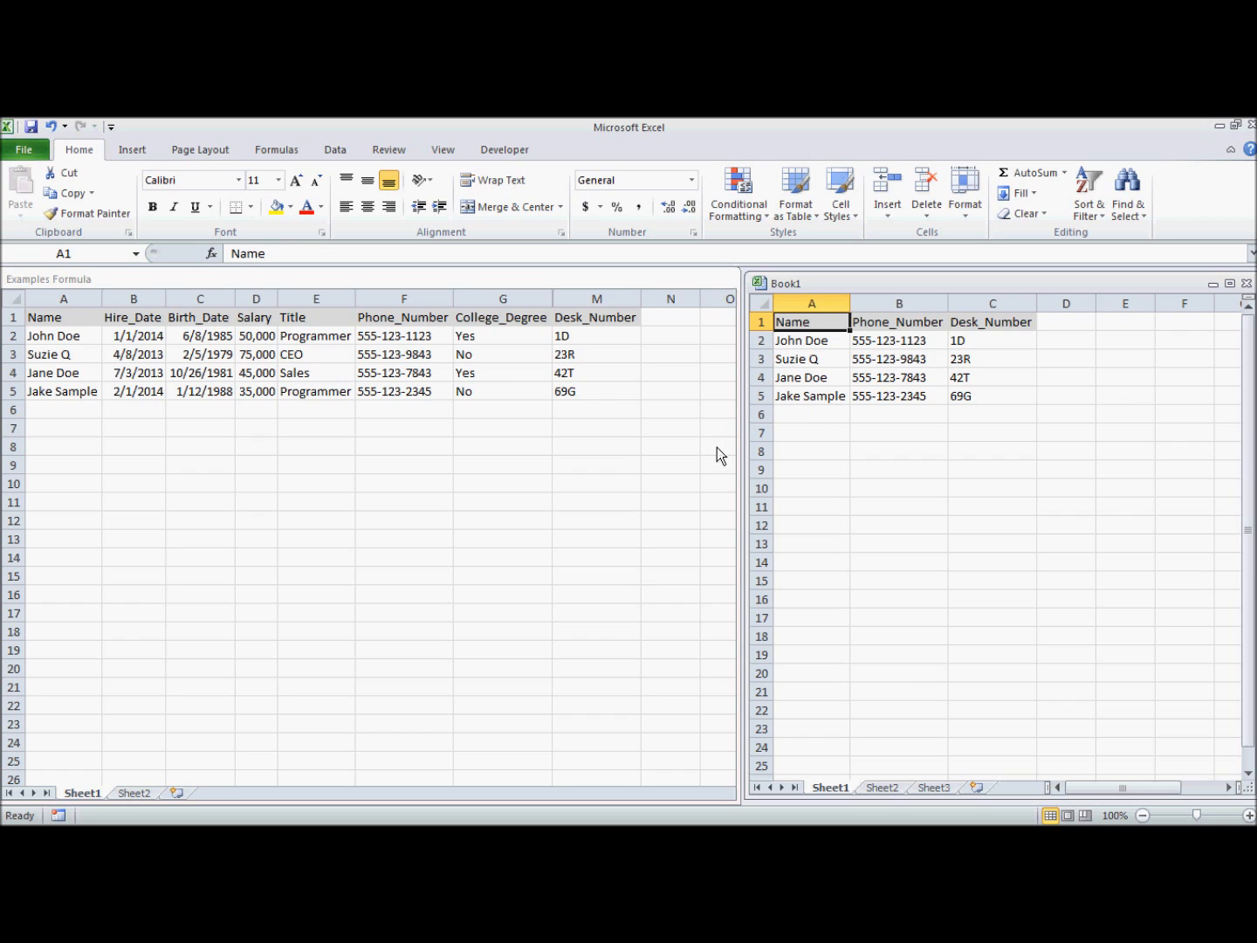